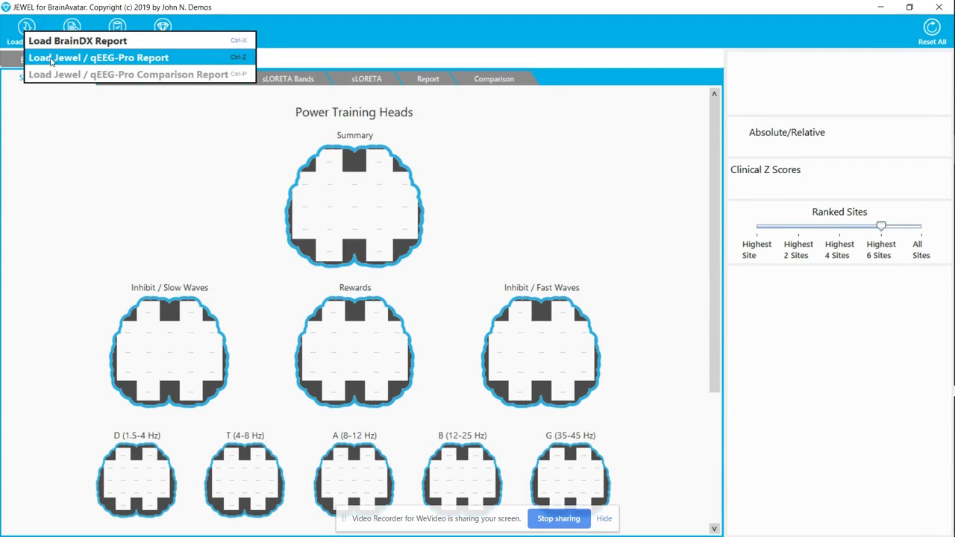
- Choose a Jewel / qEEG-Pro report file to load from the 1-JND QEEG study folder
click(50, 61)
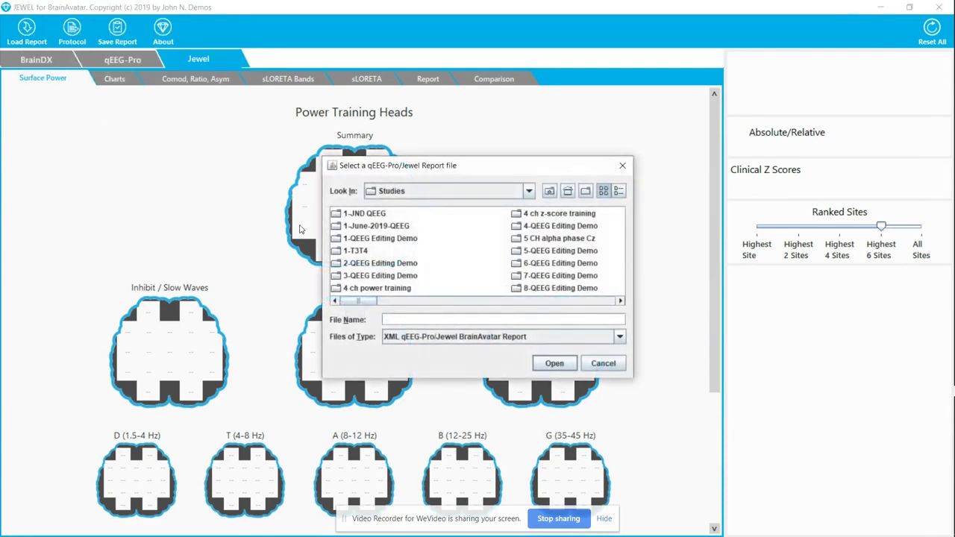
double_click(375, 215)
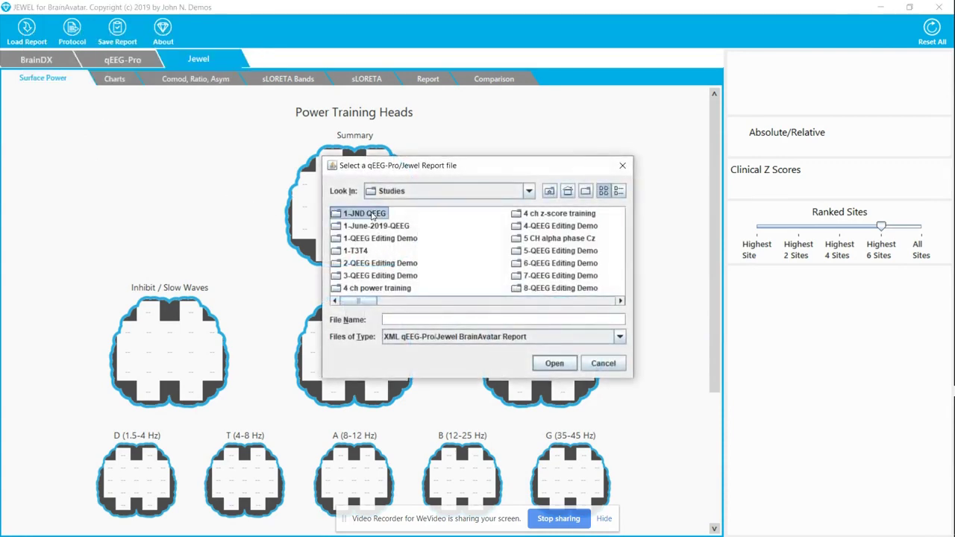
click(385, 215)
click(556, 364)
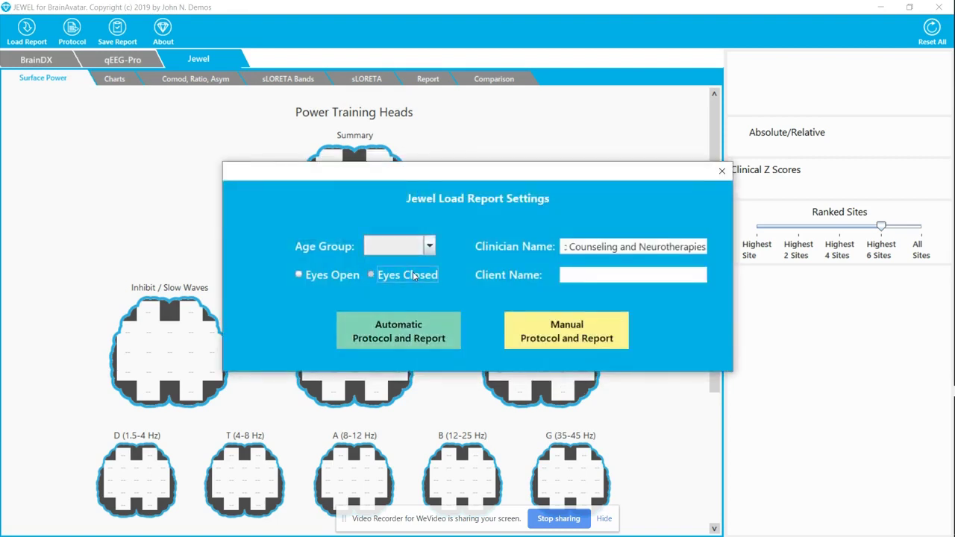
- Load the report for the Adult age group with eyes closed, enter the client's name, and use the manual protocol and report mode
click(429, 248)
scroll(427, 276, down, 3)
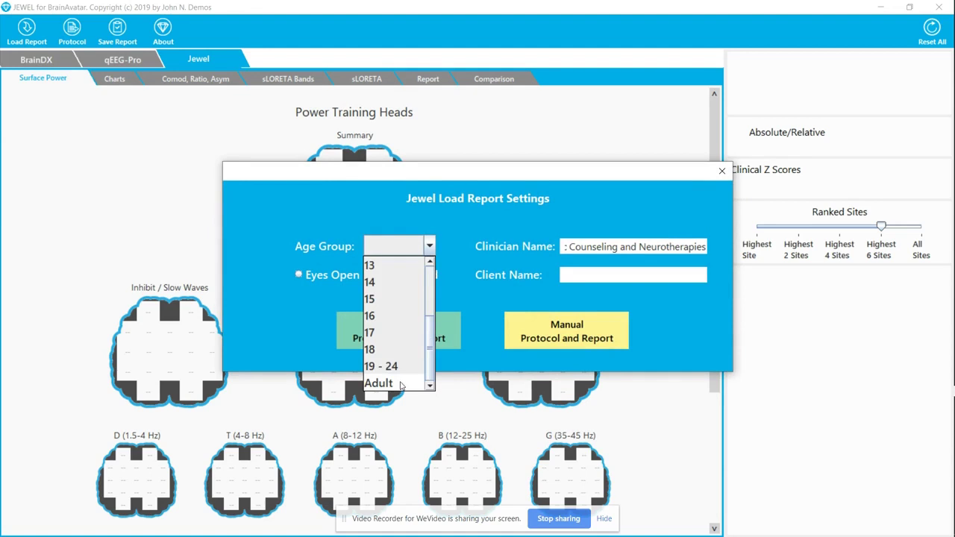
click(403, 383)
click(578, 272)
text(jnd)
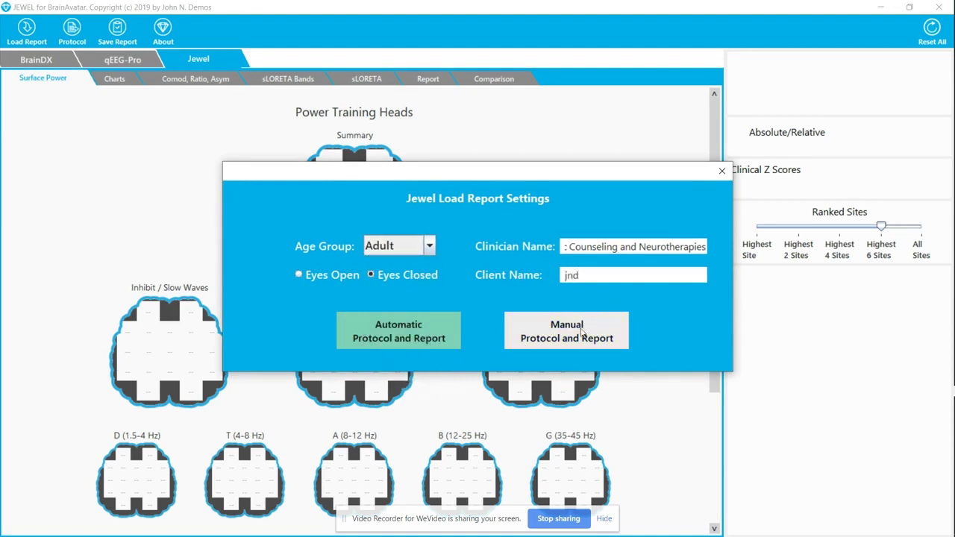
click(580, 329)
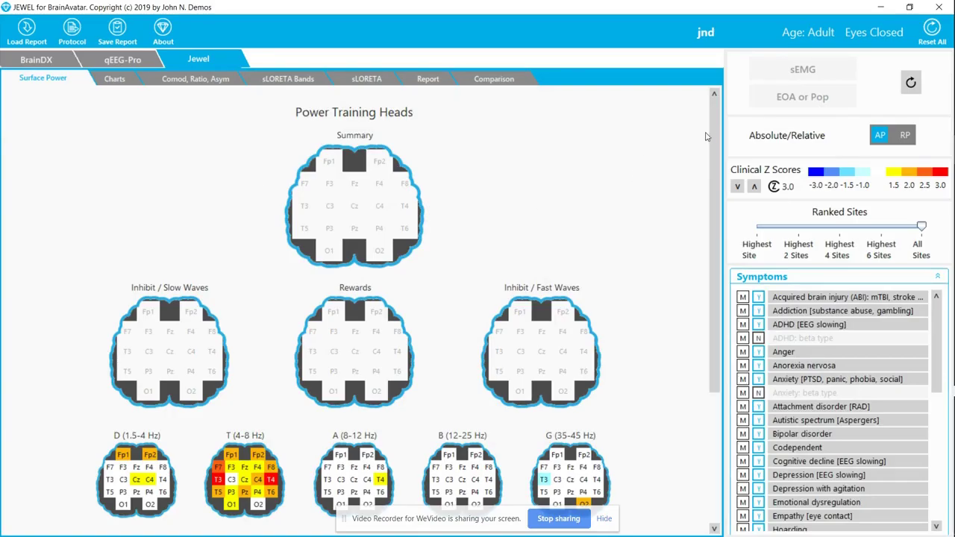
- Mark the symptoms Memory retrieval and Memory: episodic in the symptom list
scroll(714, 132, down, 5)
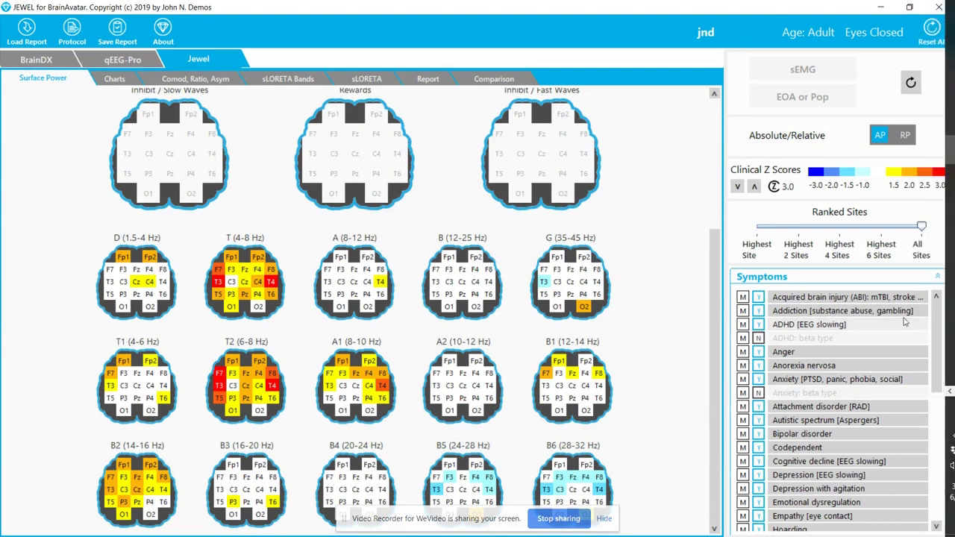
scroll(905, 321, down, 8)
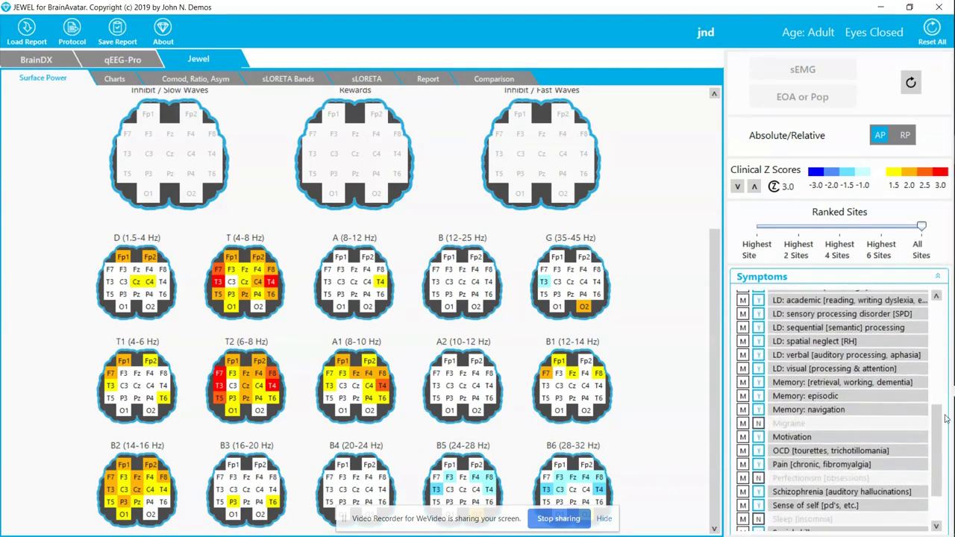
drag(946, 420, 945, 424)
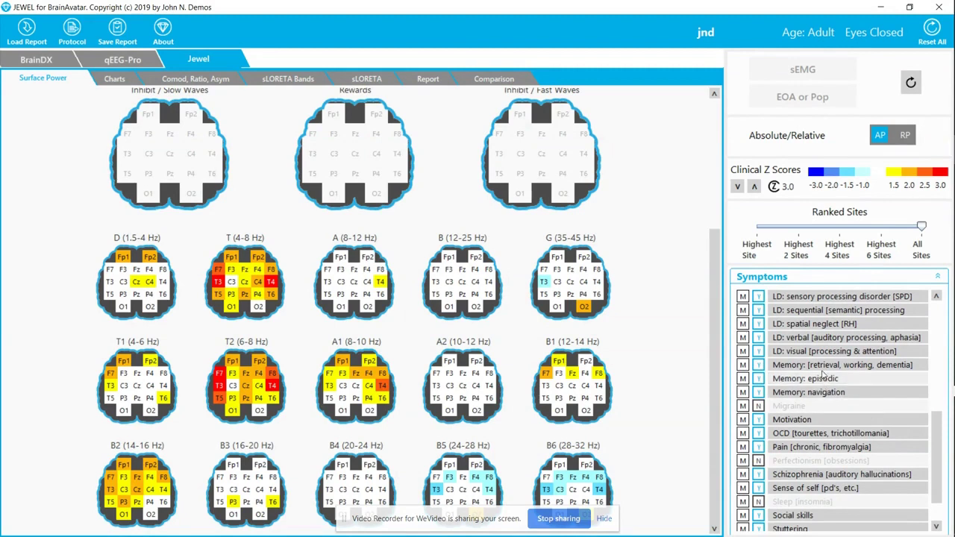
mouse_move(824, 366)
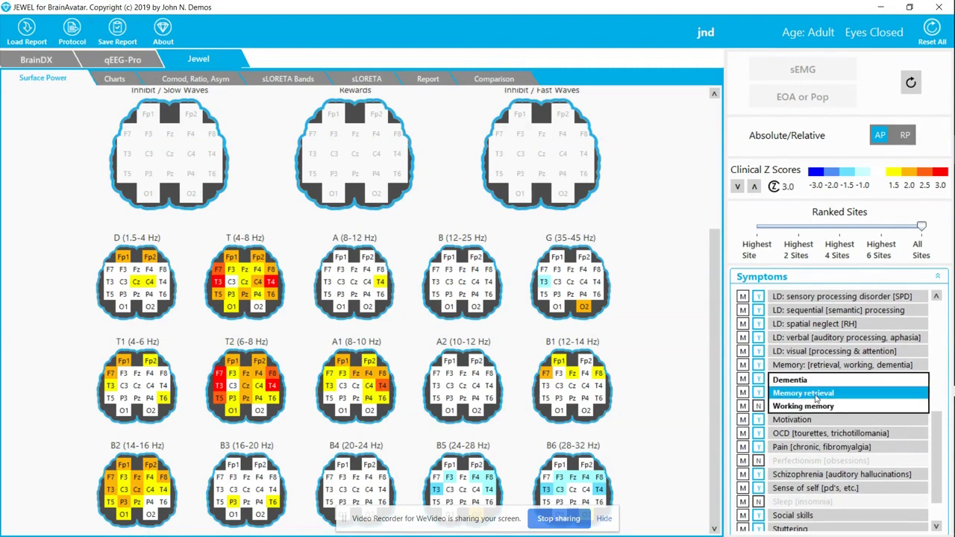
click(816, 400)
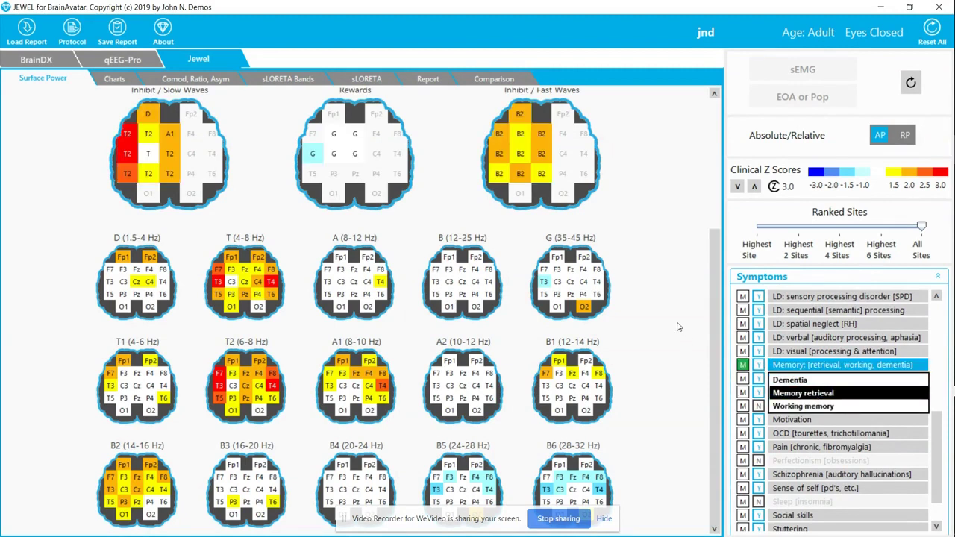
click(805, 378)
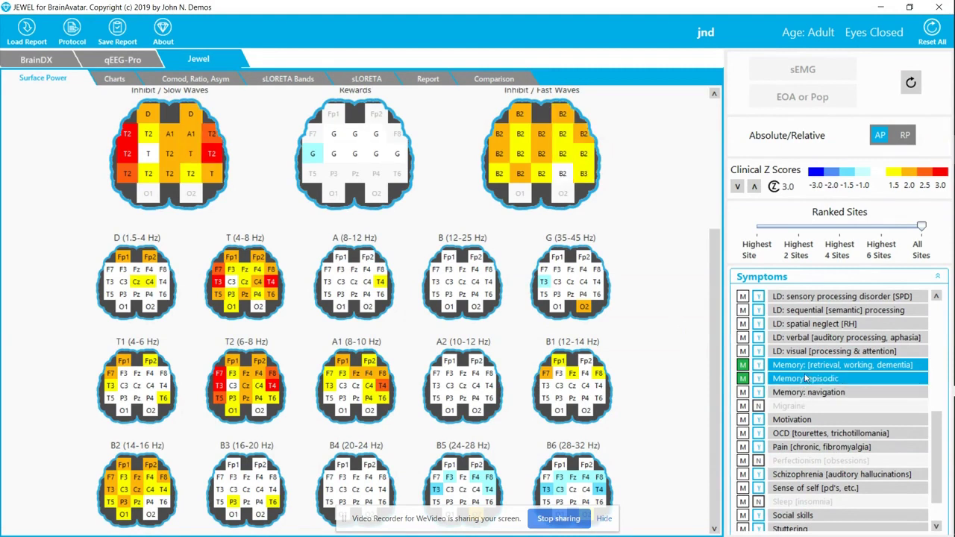
- Compare the summary head at Highest 6, 4 and 2 Sites and Highest Site, leaving ranked sites at Highest 6 Sites
scroll(604, 230, up, 5)
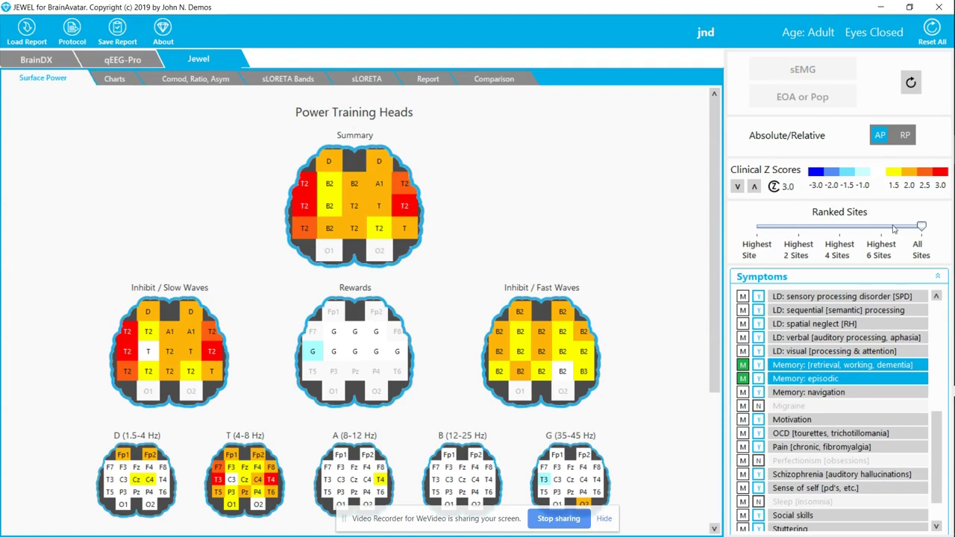
drag(922, 226, 899, 229)
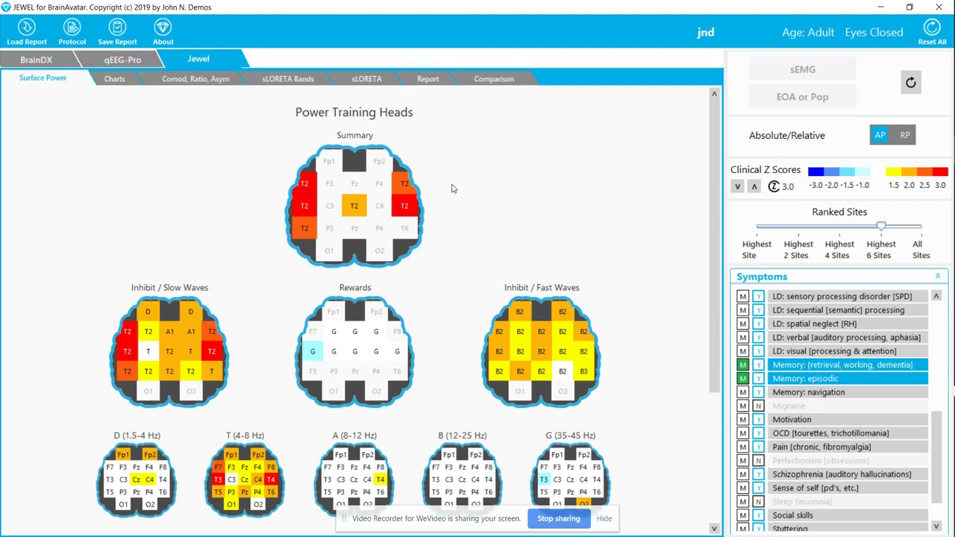
click(858, 228)
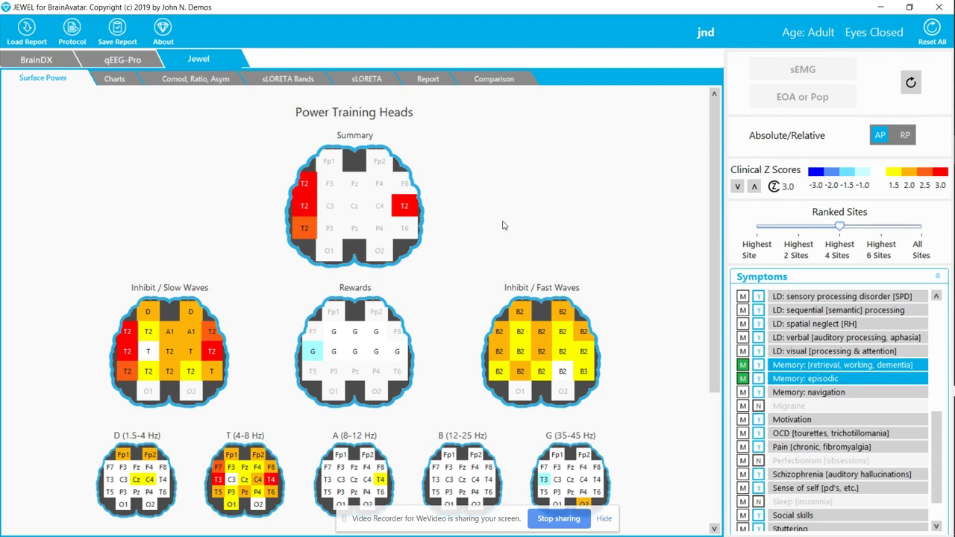
click(805, 233)
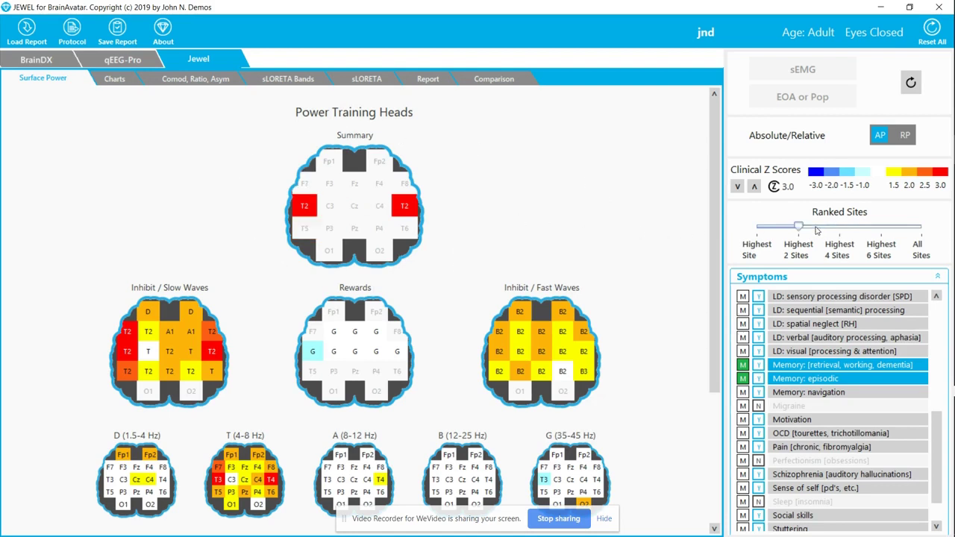
click(773, 227)
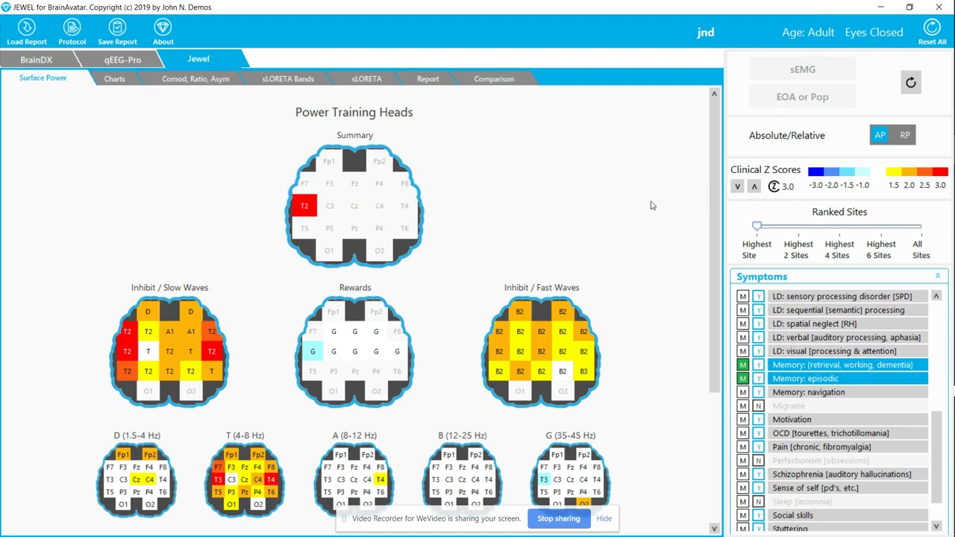
click(901, 231)
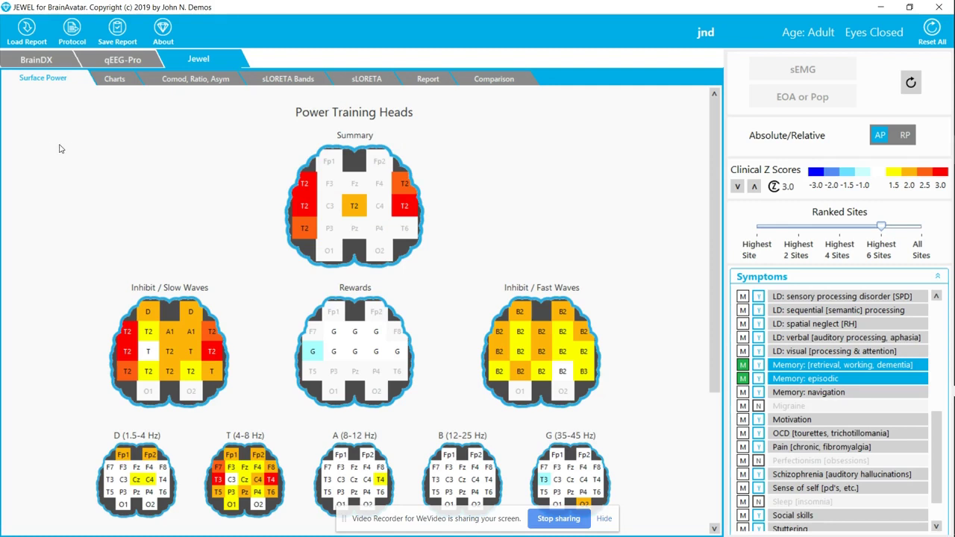
- Start creating a Jewel protocol and examine the suggested z-score training sites for 1, 2, 4 and 6 channels
click(73, 31)
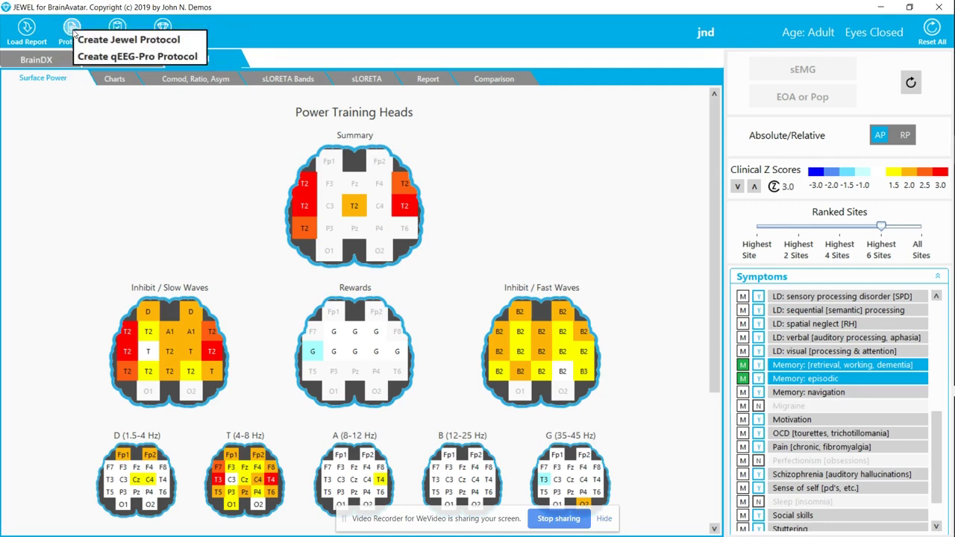
click(101, 42)
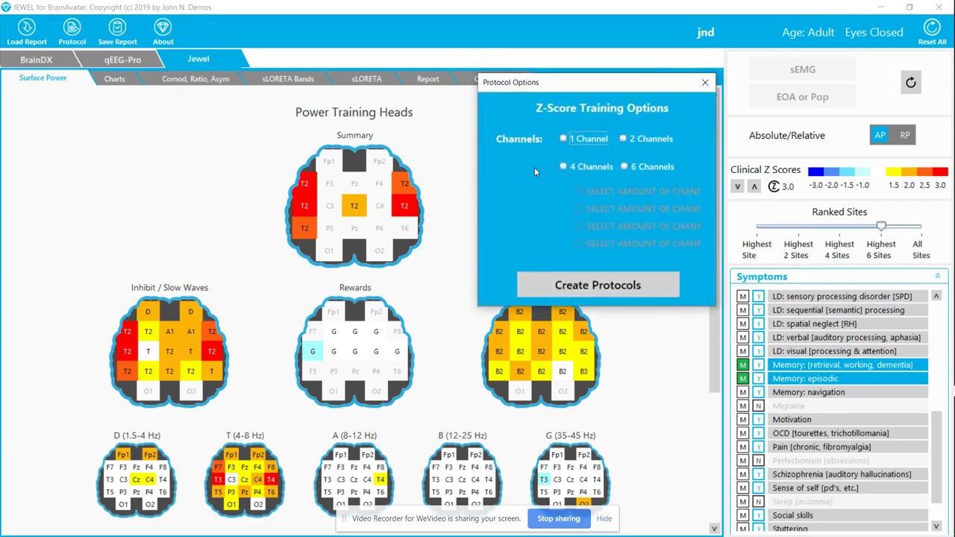
click(595, 142)
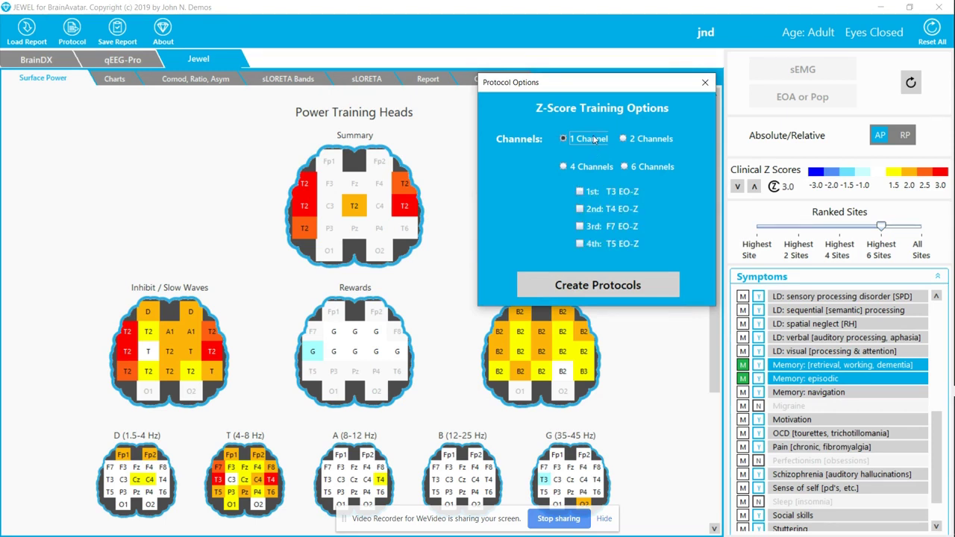
click(626, 140)
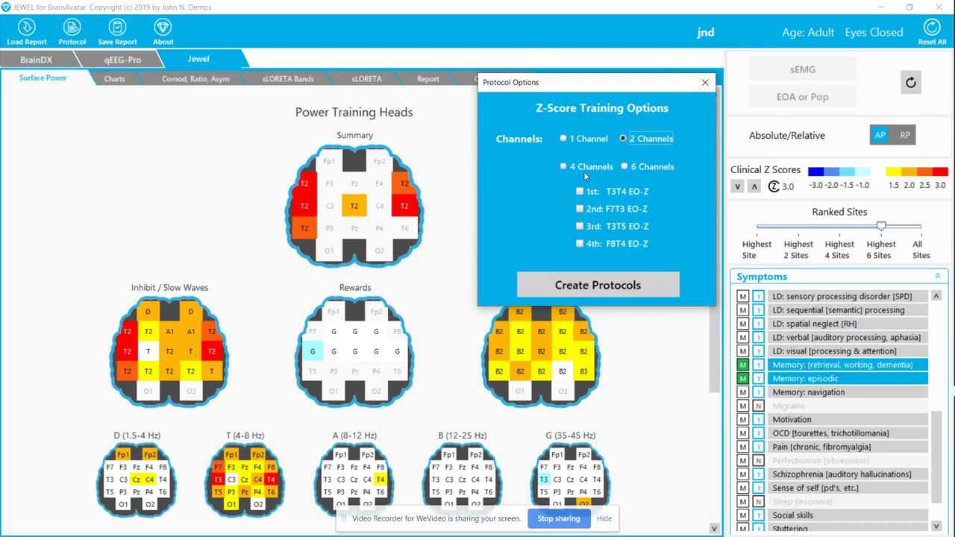
click(584, 170)
click(645, 169)
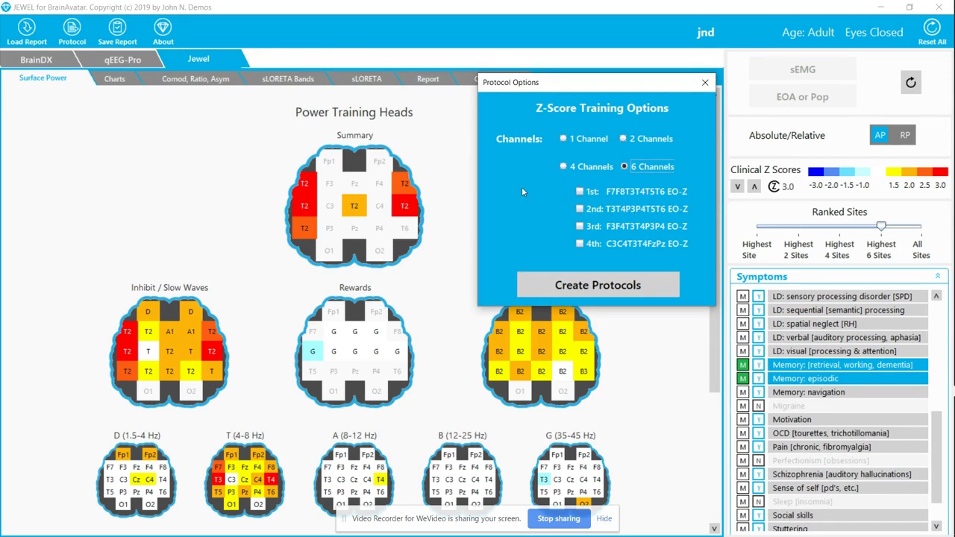
- Create protocols for 1-channel T3 EO-Z, 2-channel F7T3 EO-Z, 4-channel T3T4T5T6 EO-Z and 6-channel F7F8T3T4T5T6 EO-Z
click(575, 141)
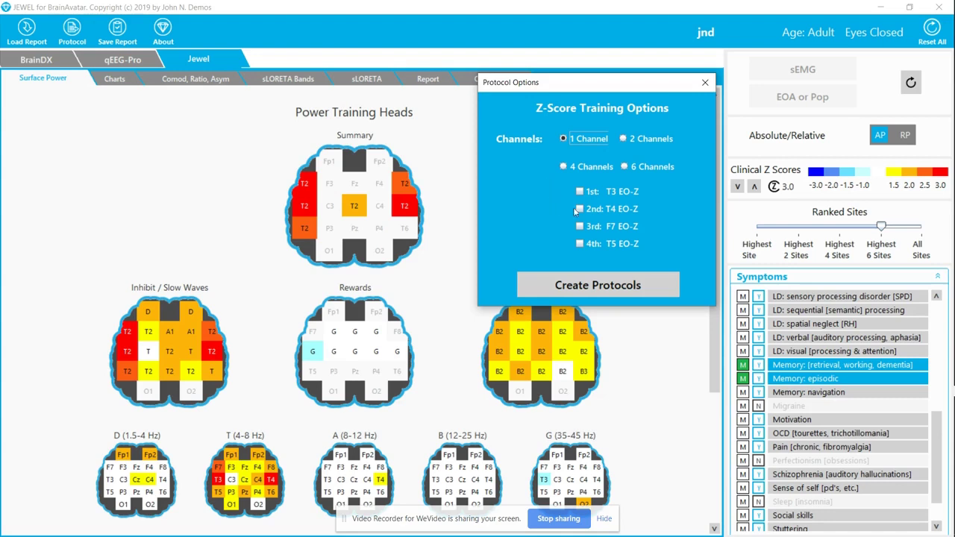
click(587, 193)
click(638, 138)
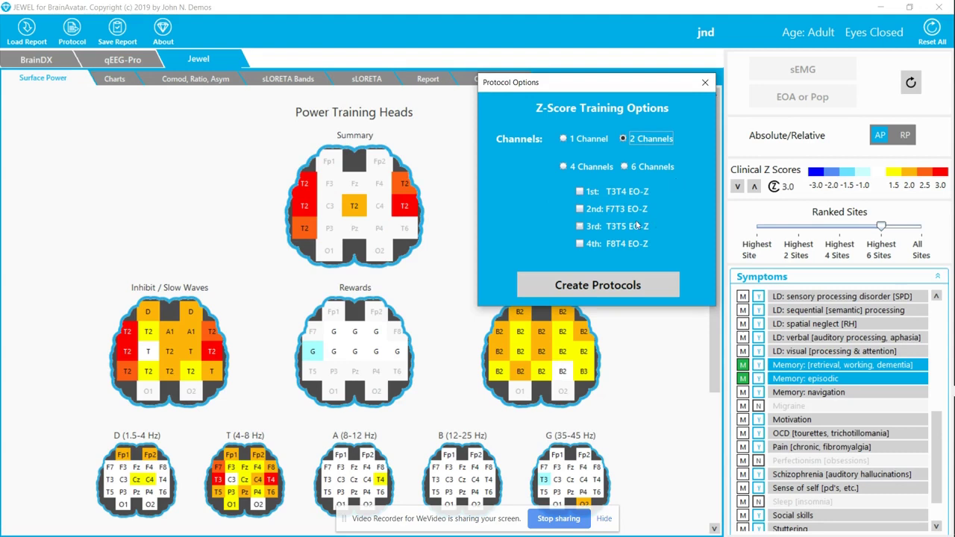
click(582, 210)
click(565, 166)
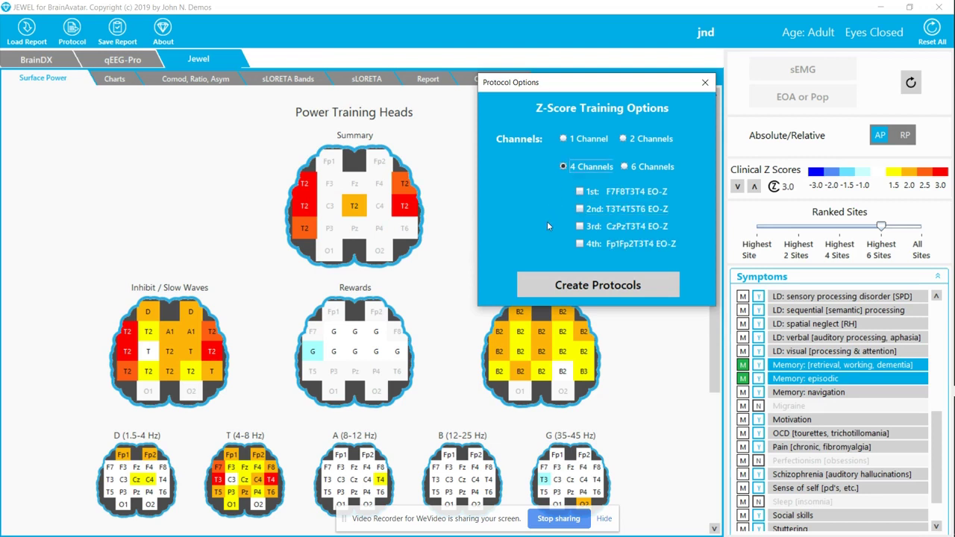
click(581, 210)
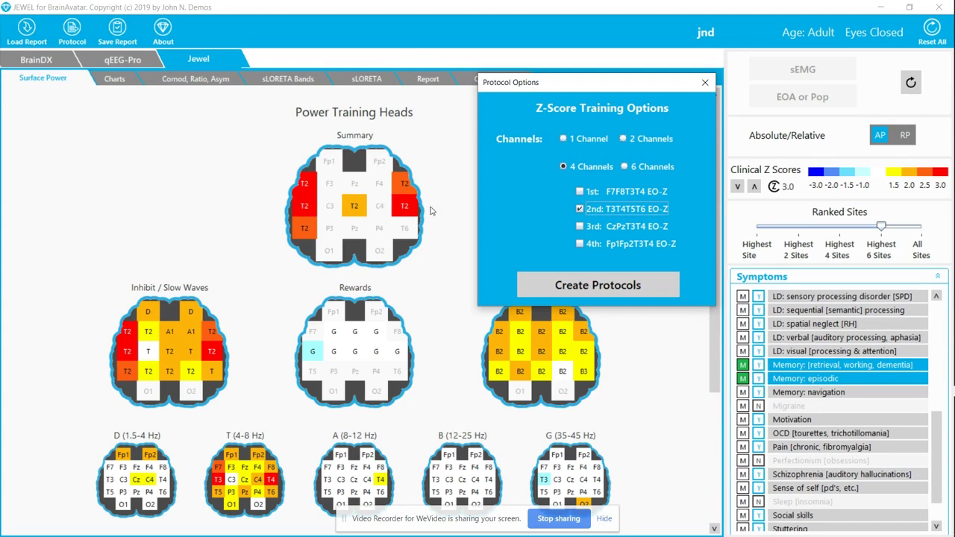
click(640, 169)
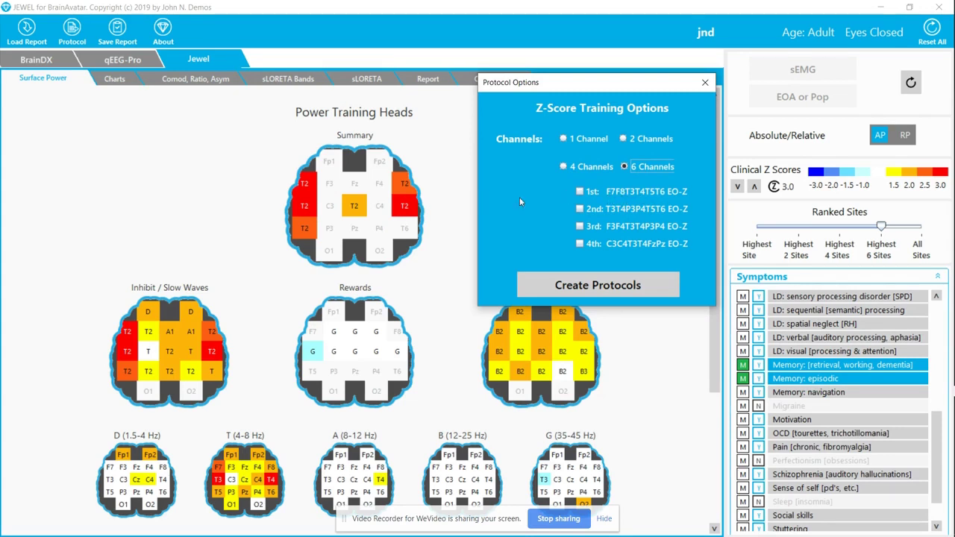
click(580, 192)
click(580, 285)
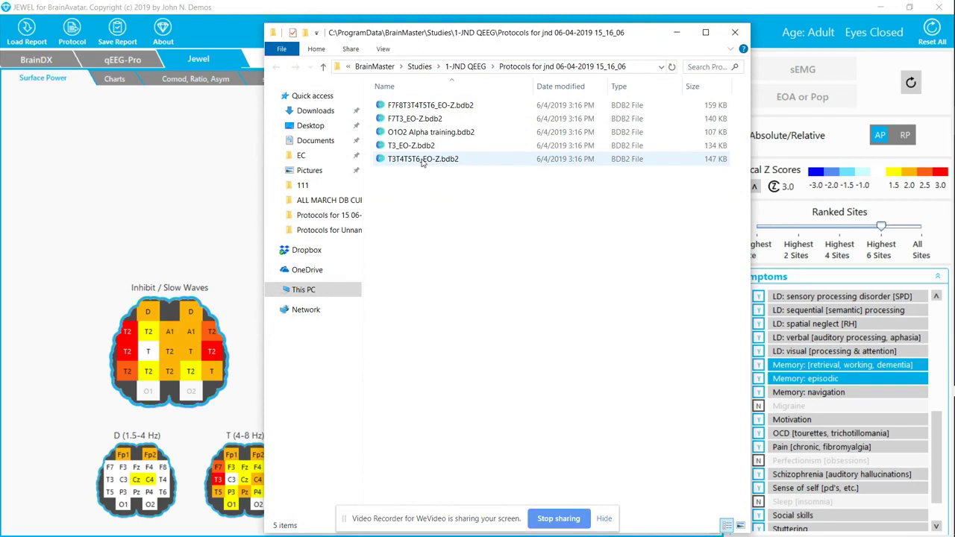
- Open the F7F8T3T4T5T6_EO-Z.bdb2 protocol in BrainAvatar and choose to create a new study with its settings
click(424, 134)
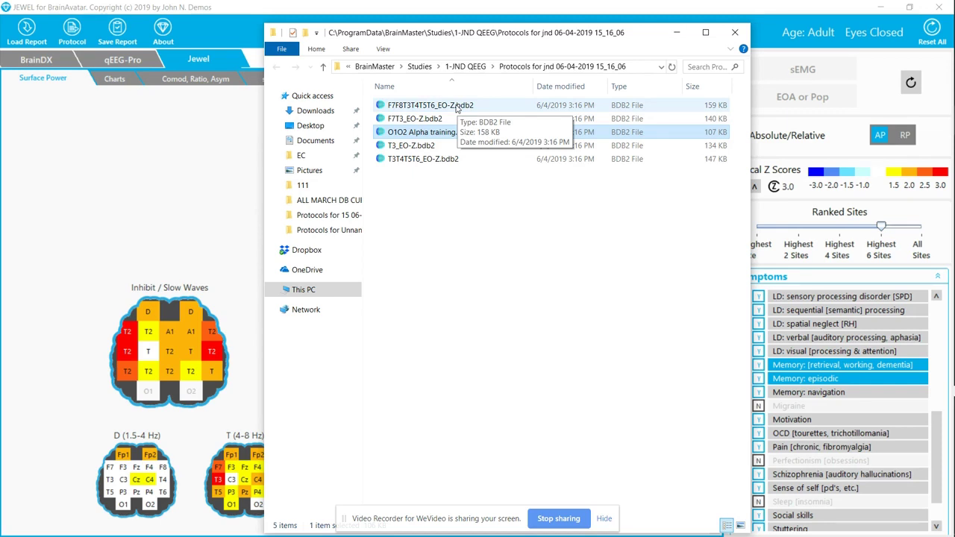
click(463, 209)
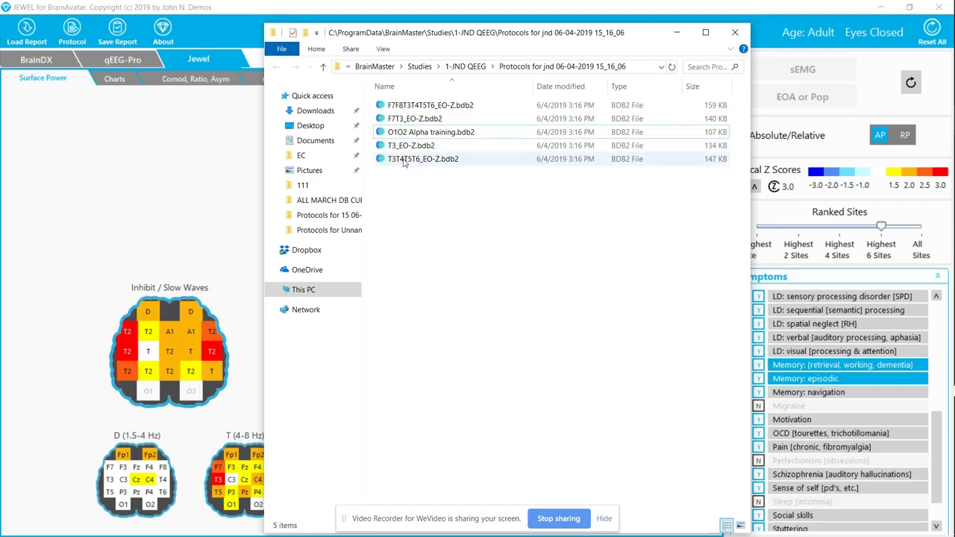
click(382, 108)
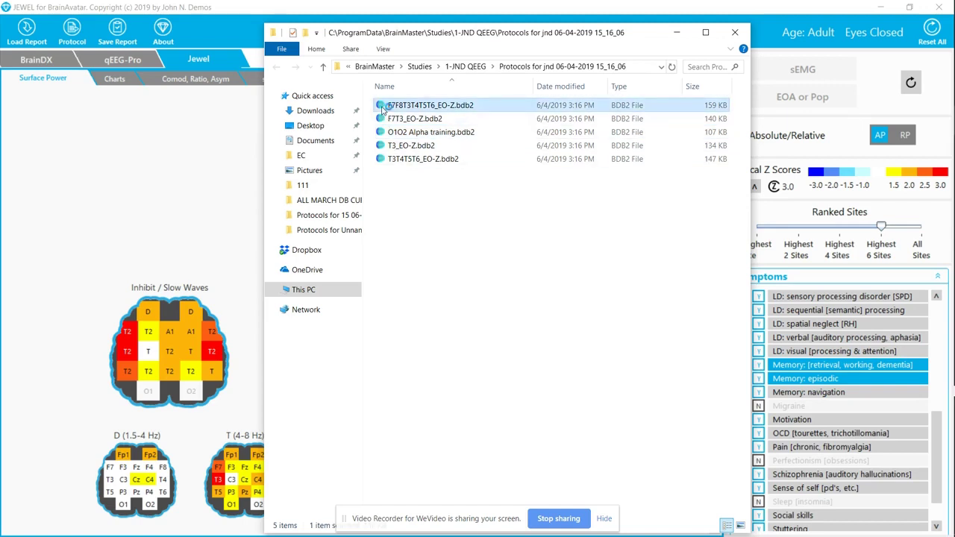
double_click(382, 109)
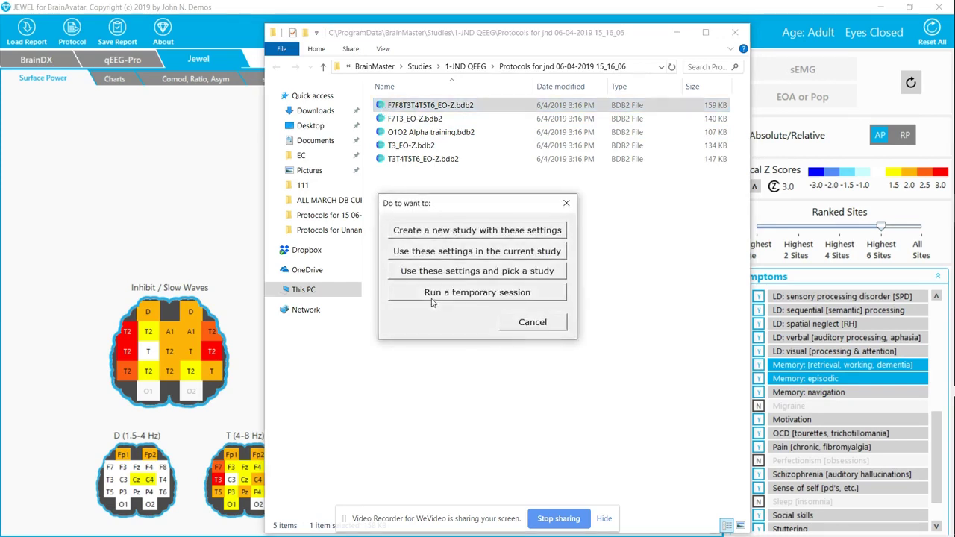
click(449, 233)
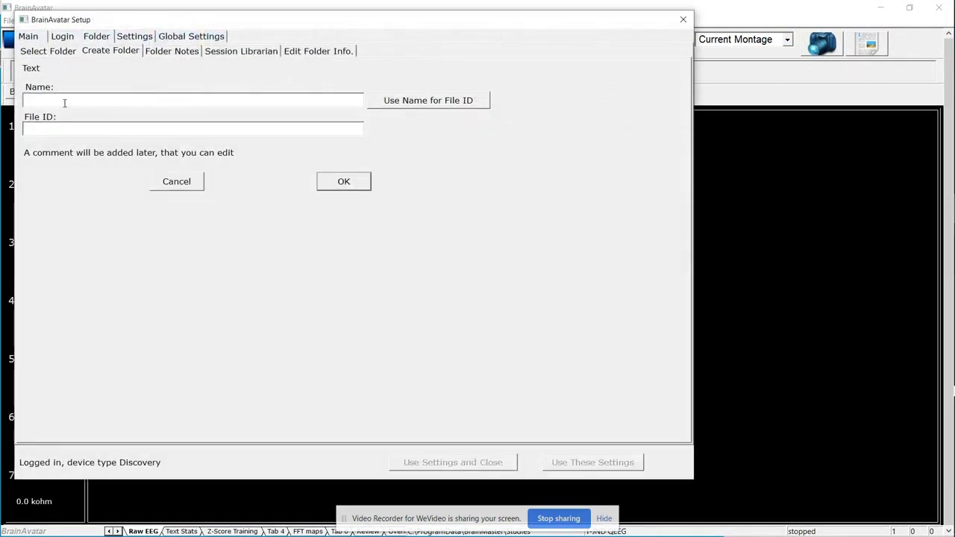
- Name the new study folder "jnd F7F8T3T4T5T6 EO Z" and create it with the current settings
text(jnd F7F8T3T4T5T6)
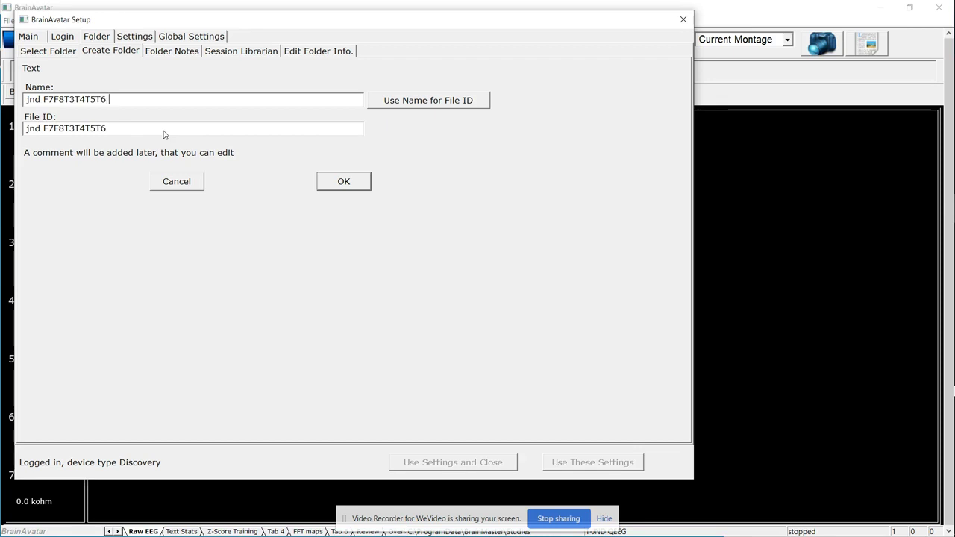
text(EO Z)
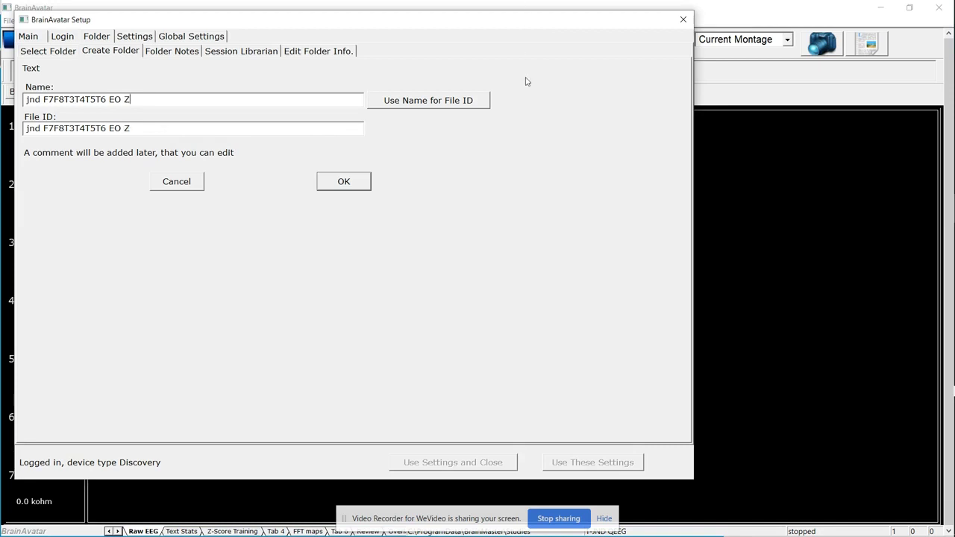
click(359, 183)
click(110, 179)
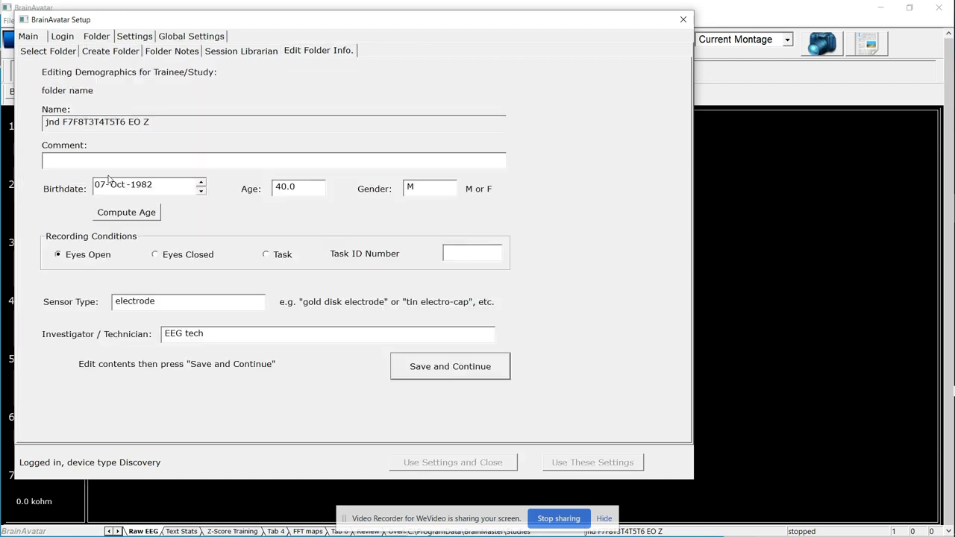
- Set the study's age to 44 and apply the settings, then view the Text Stats and close BrainAvatar
text(44)
click(453, 464)
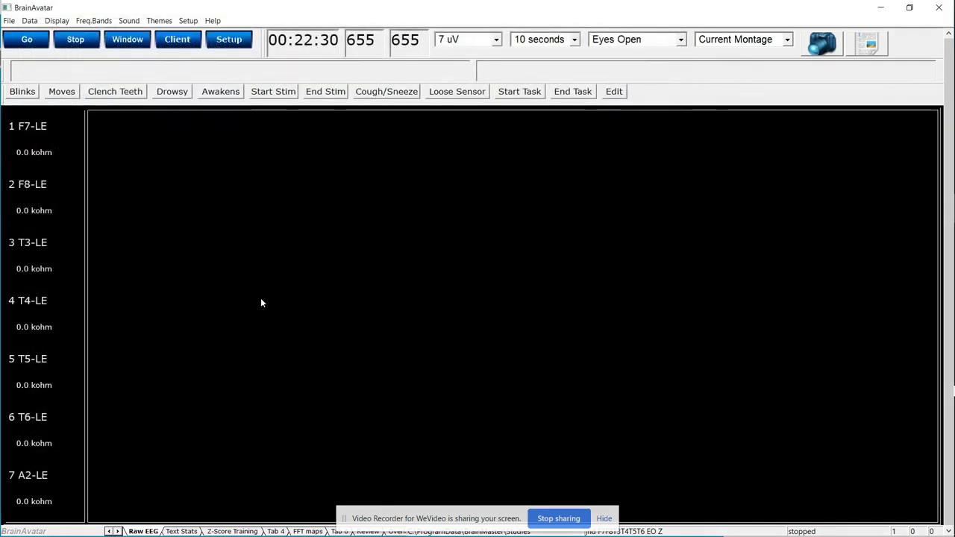
click(182, 531)
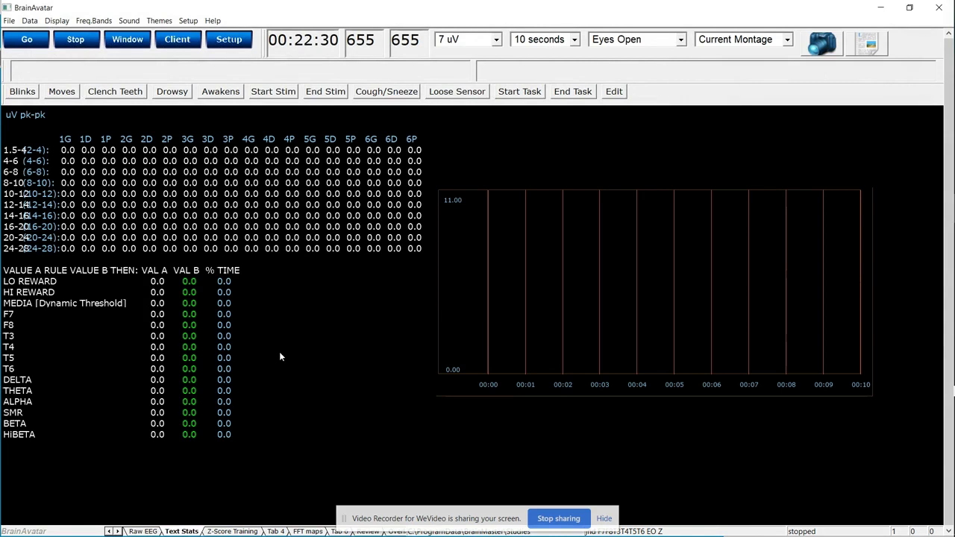
click(939, 9)
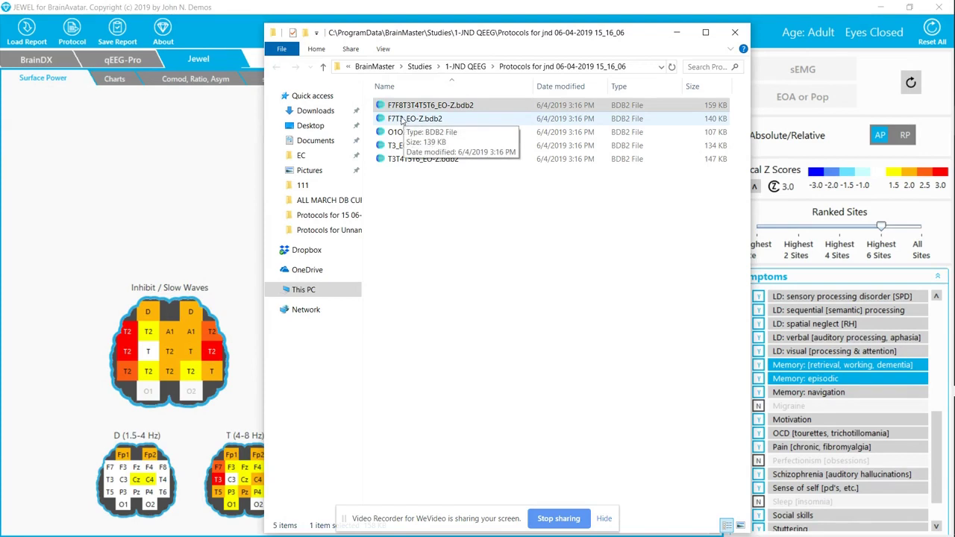
- Create a new study from F7T3_EO-Z.bdb2 with its current settings, naming it "jnd F7T3 EO Z"
drag(402, 121, 417, 345)
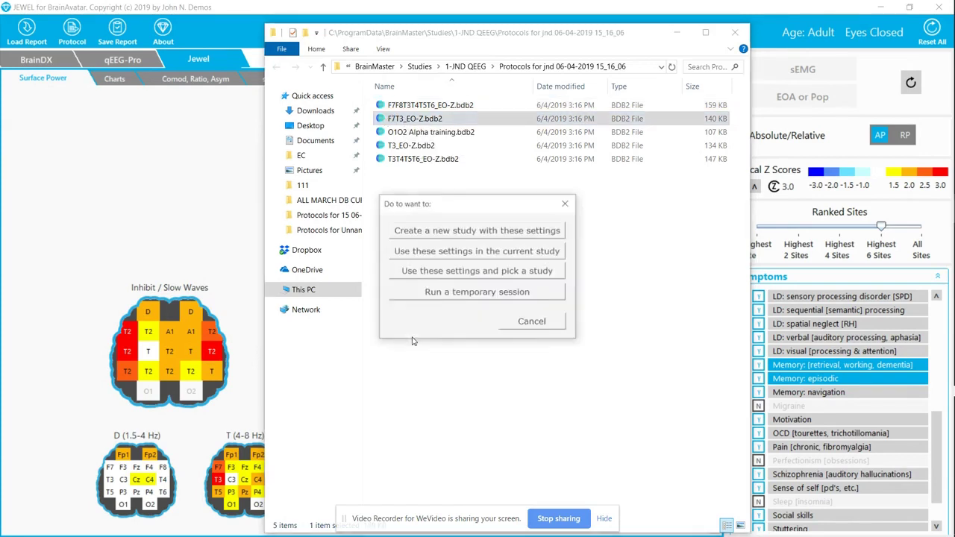
click(441, 233)
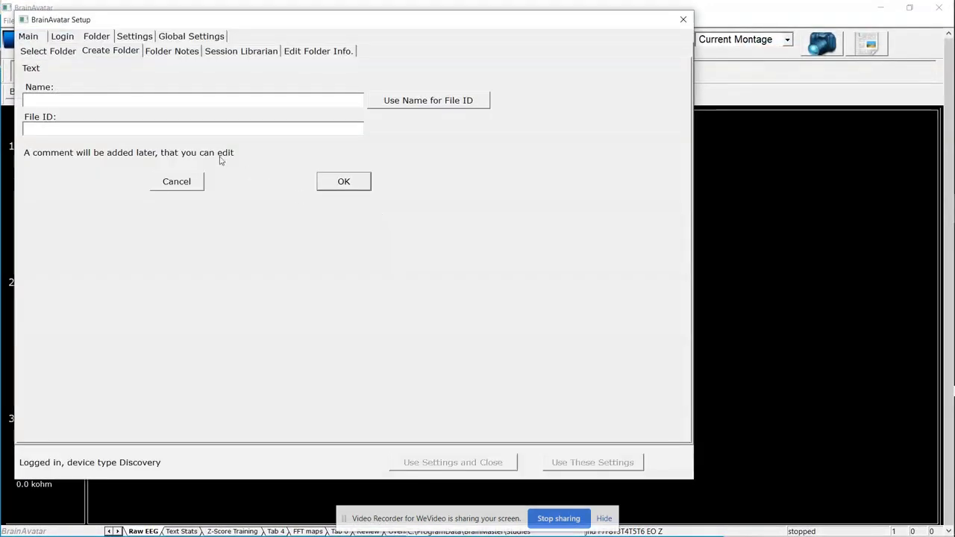
text(jnd F7T3 EO Z)
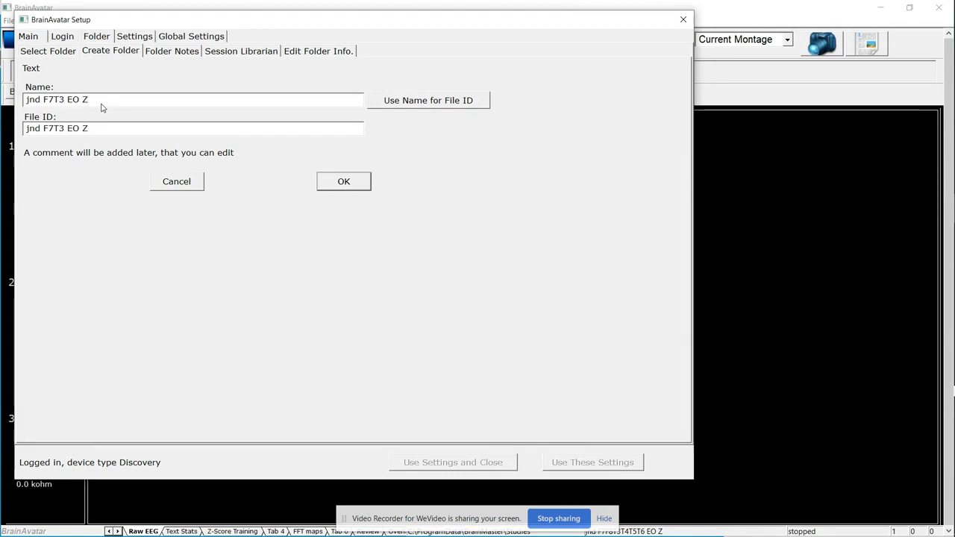
click(333, 187)
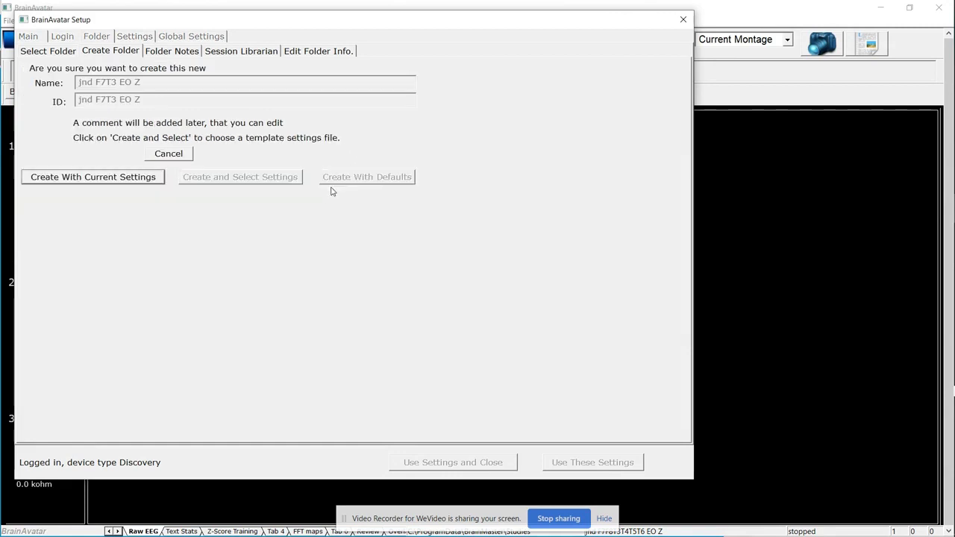
click(124, 184)
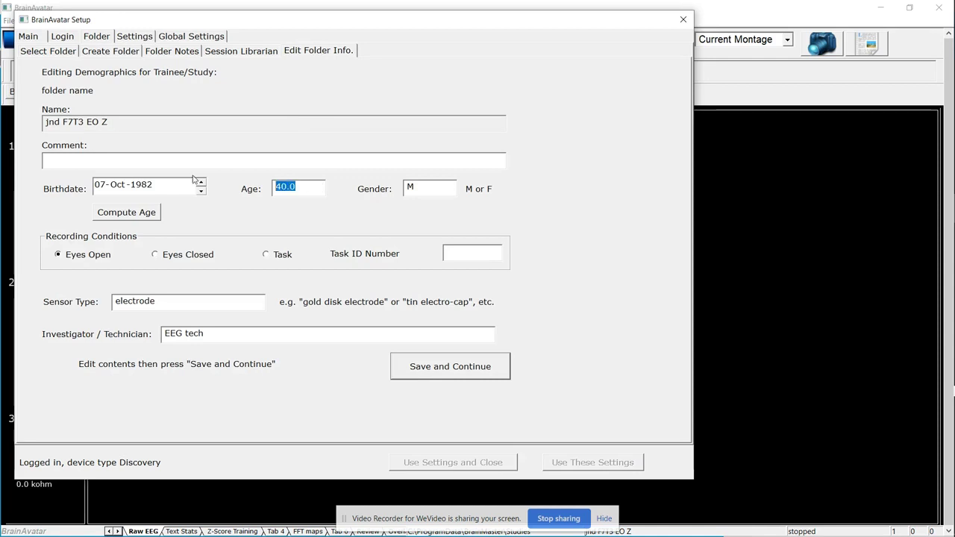
- Set the F7T3 study's age to 44, apply the settings and close BrainAvatar
text(44)
click(446, 464)
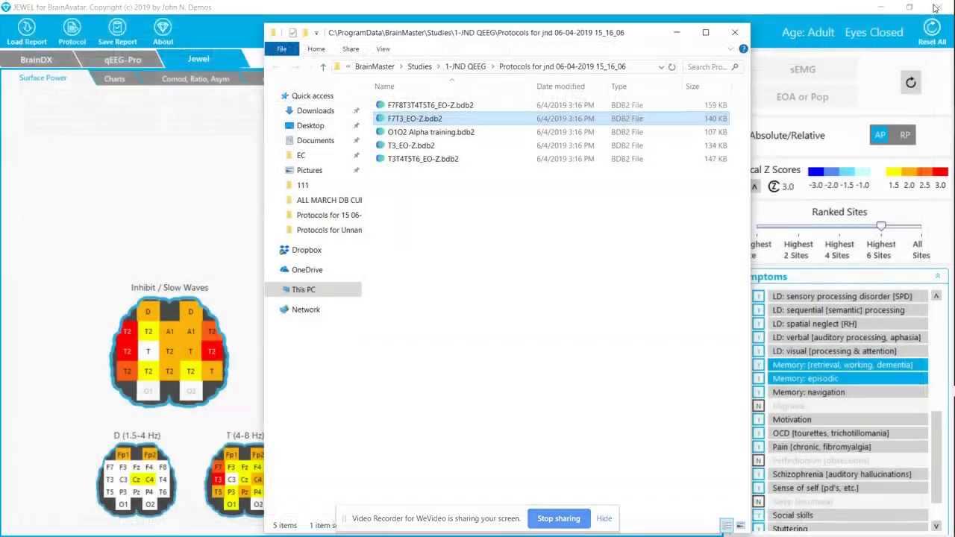
click(937, 7)
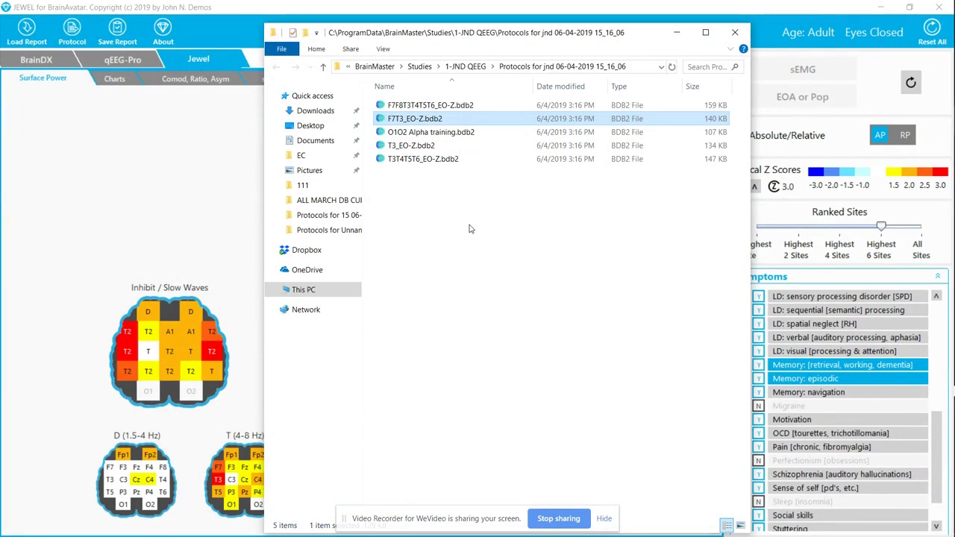
- Copy the name "O1O2 Alpha training" from its protocol file without renaming the file
click(421, 133)
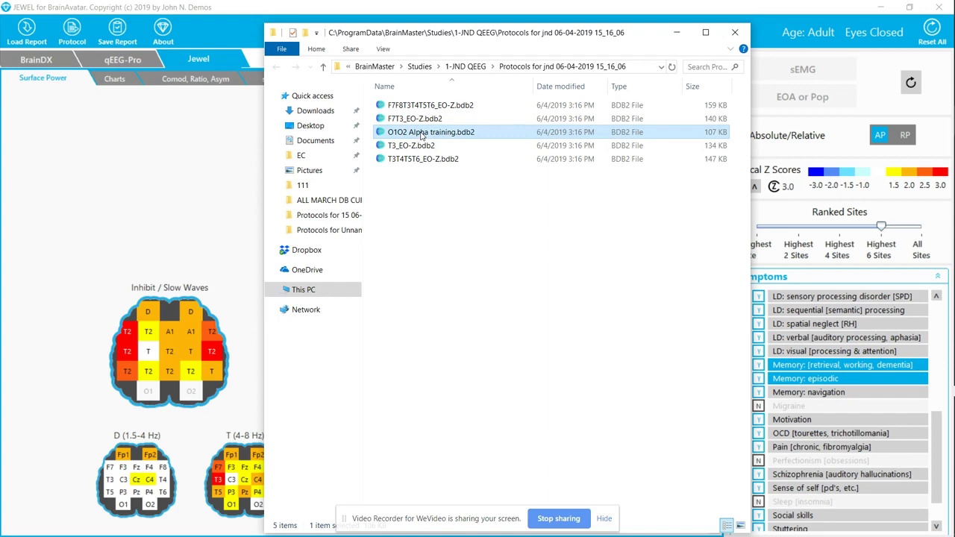
click(421, 134)
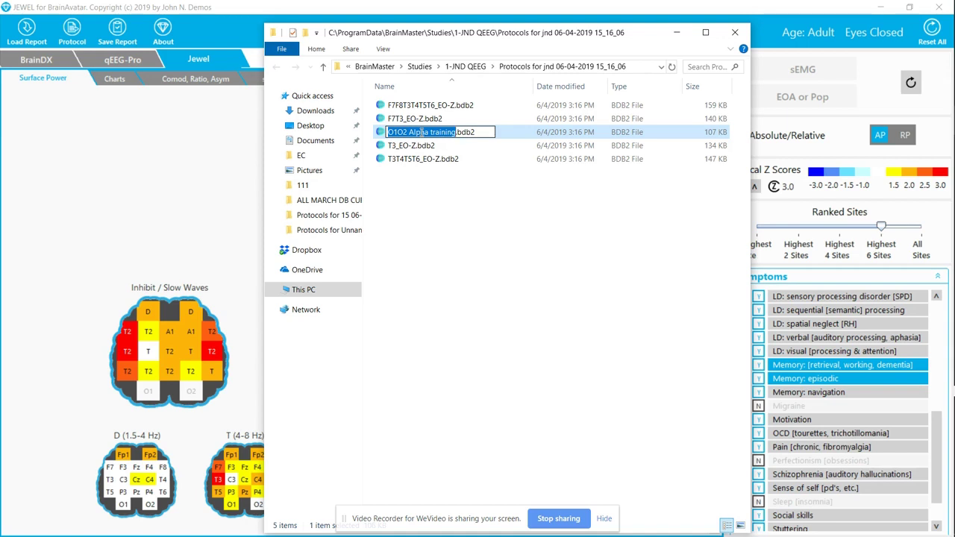
right_click(421, 132)
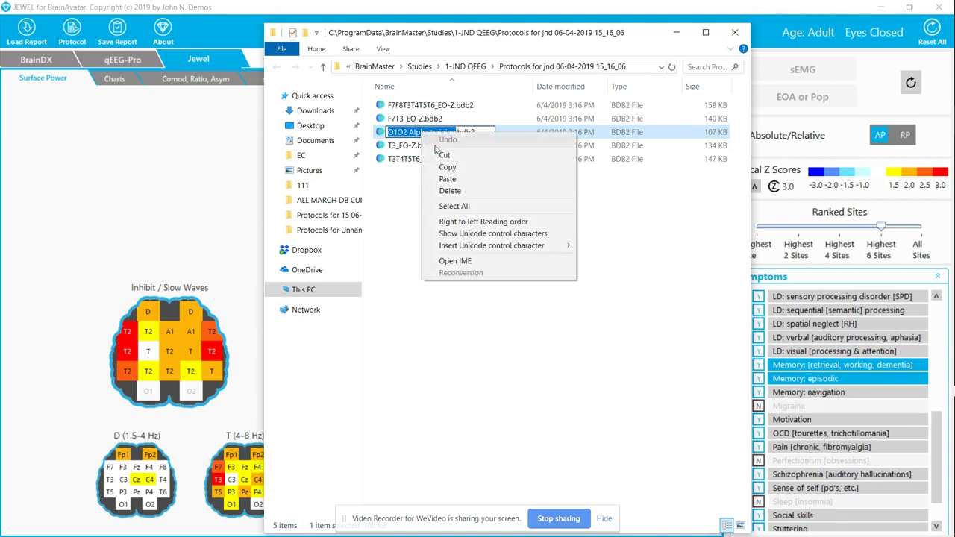
click(450, 167)
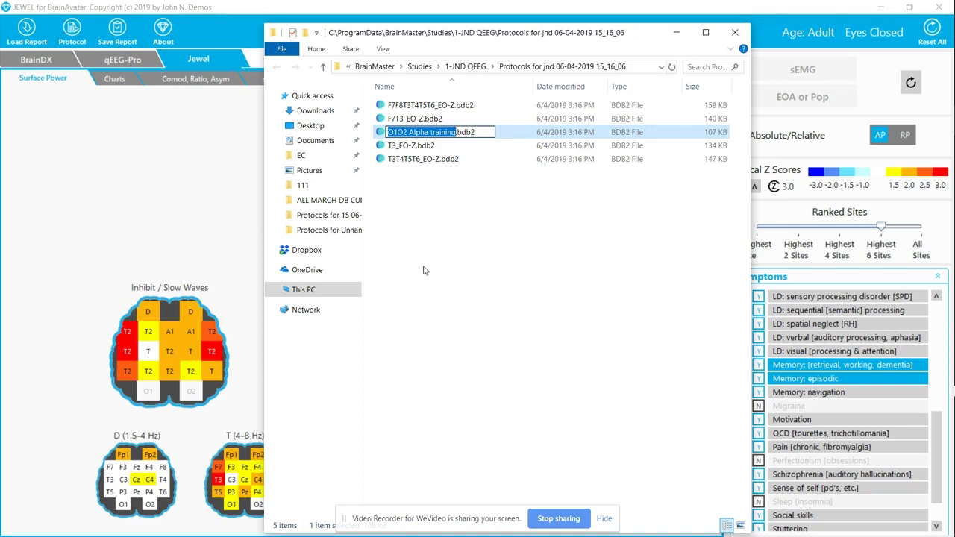
key(Escape)
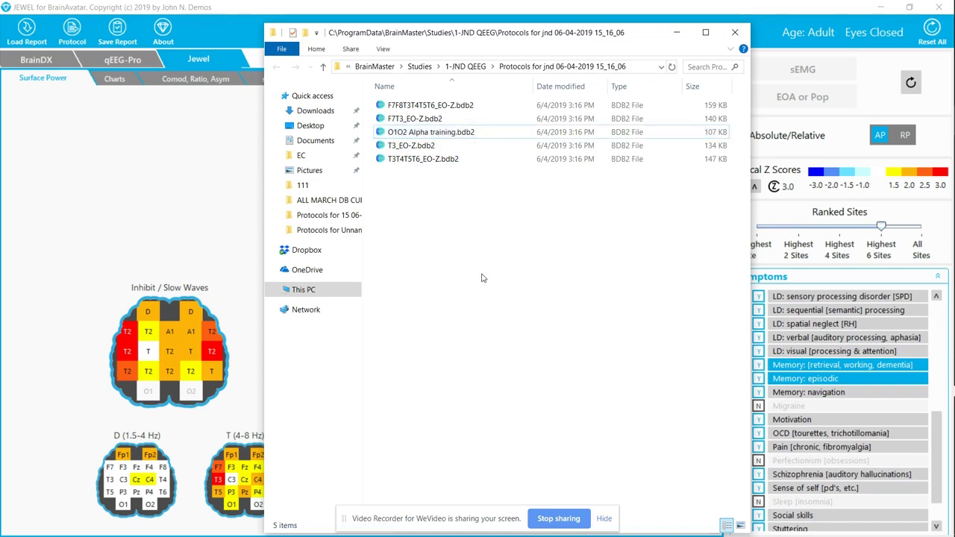
- Create a new study from O1O2 Alpha training.bdb2 with current settings, named "jnd" plus the copied name "O1O2 Alpha training"
click(380, 132)
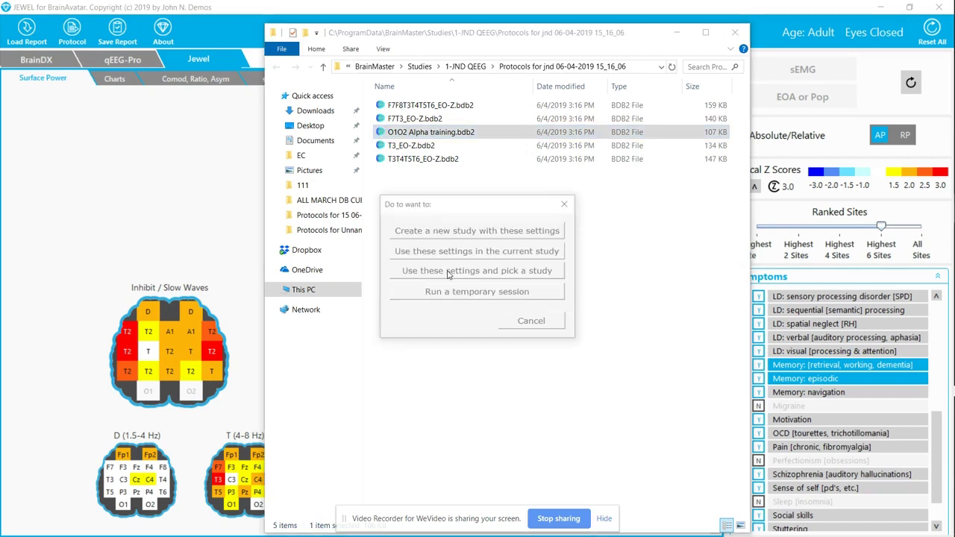
click(438, 231)
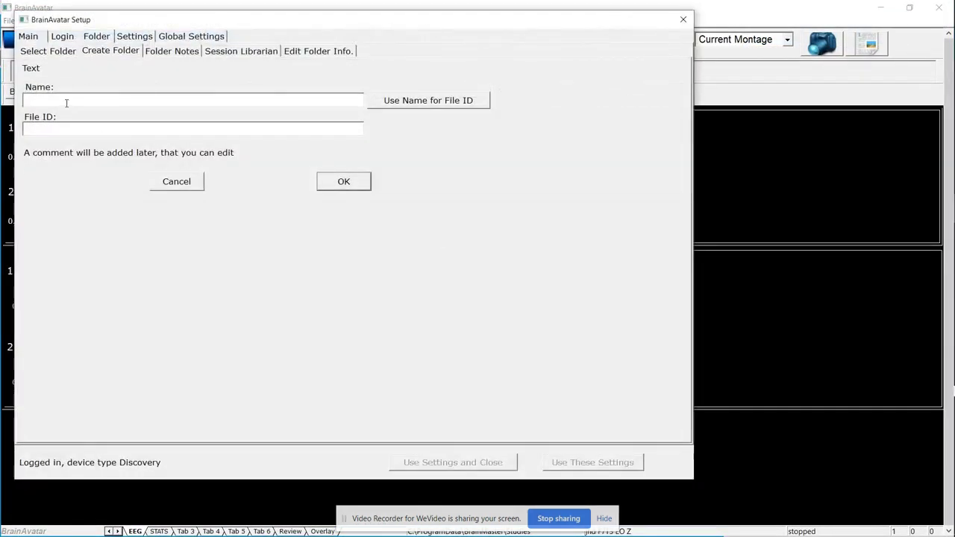
text(jnd)
right_click(80, 100)
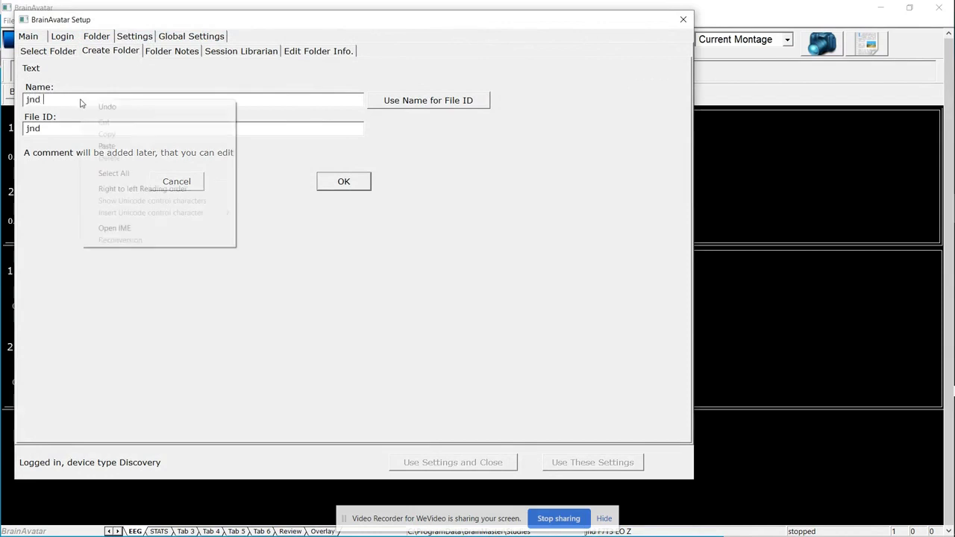
click(107, 146)
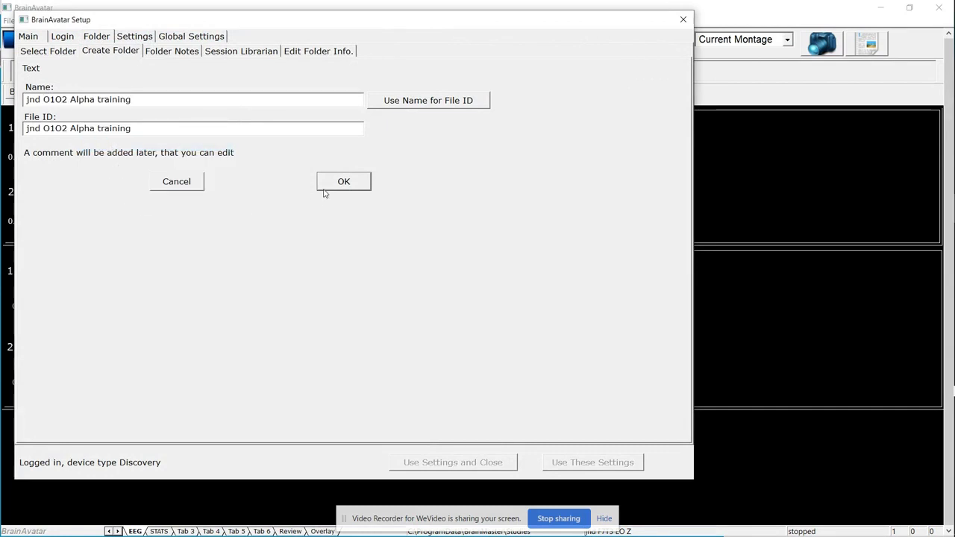
click(332, 181)
click(109, 177)
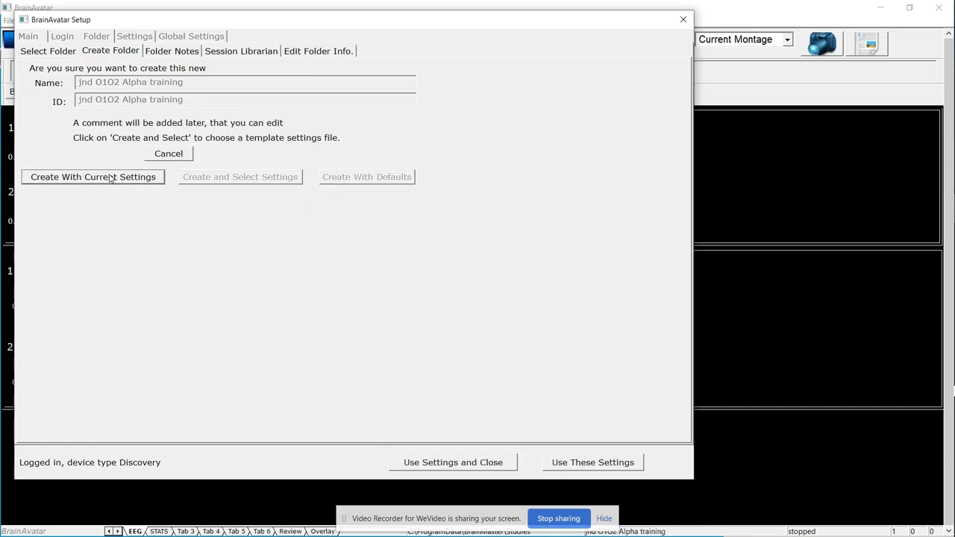
- Set the O1O2 Alpha training study's age to 44 and apply its settings
double_click(283, 186)
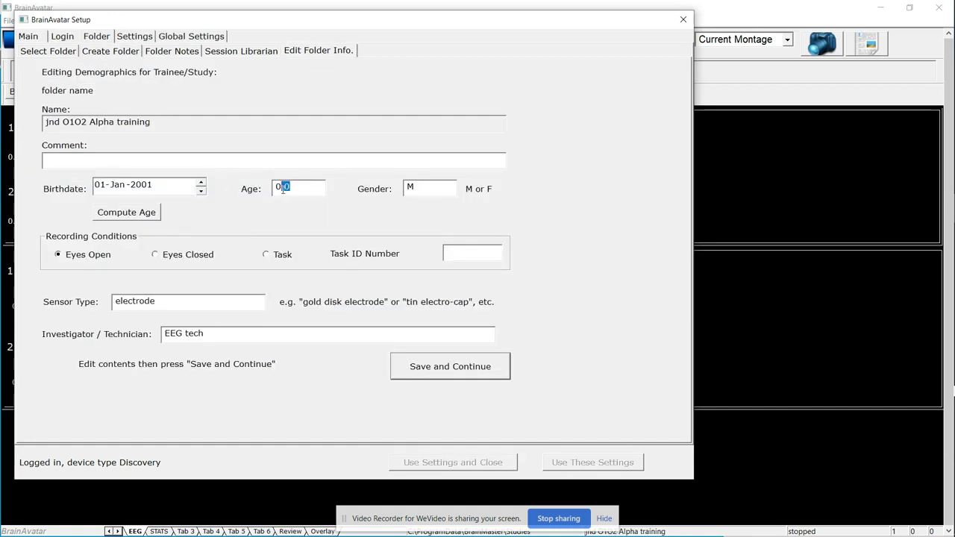
text(44)
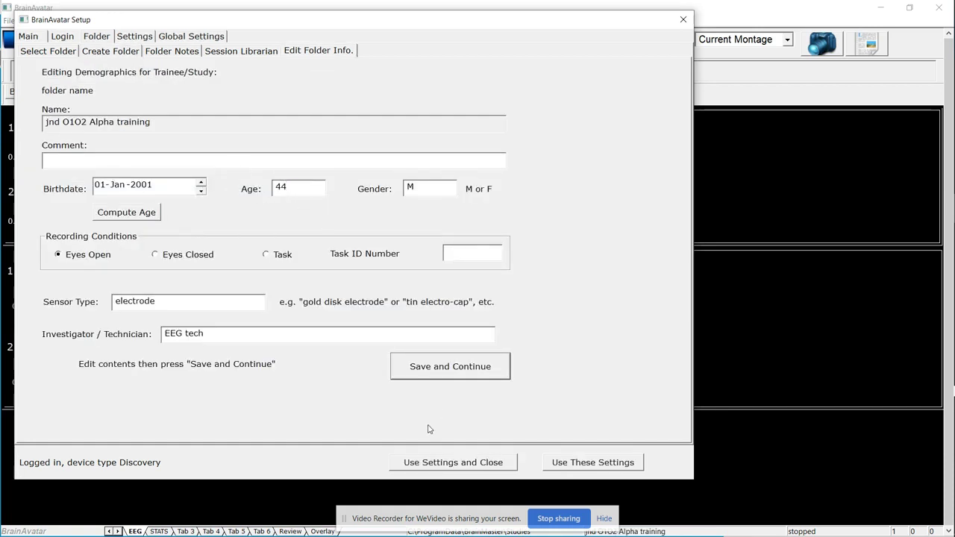
click(445, 462)
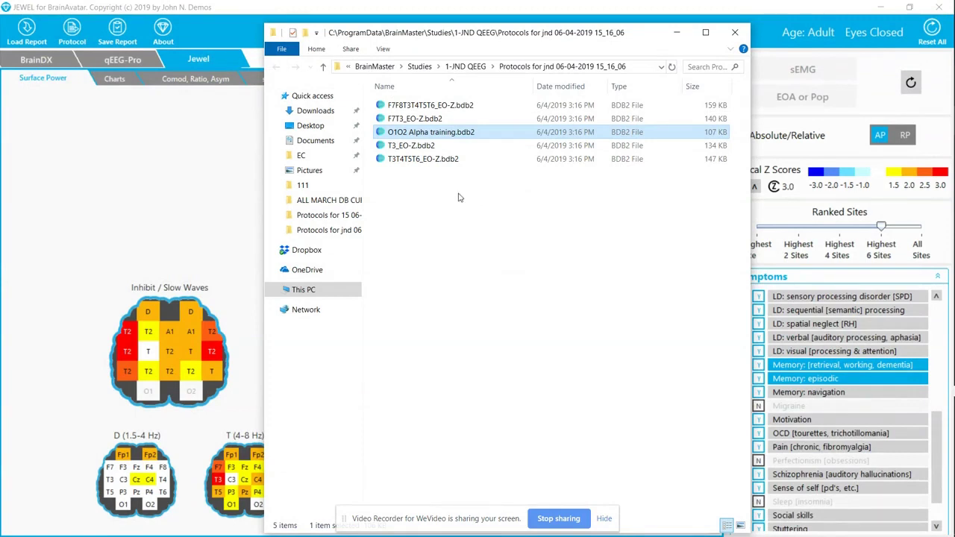
- Copy the name "T3_EO-Z" from its protocol file without renaming the file
click(409, 148)
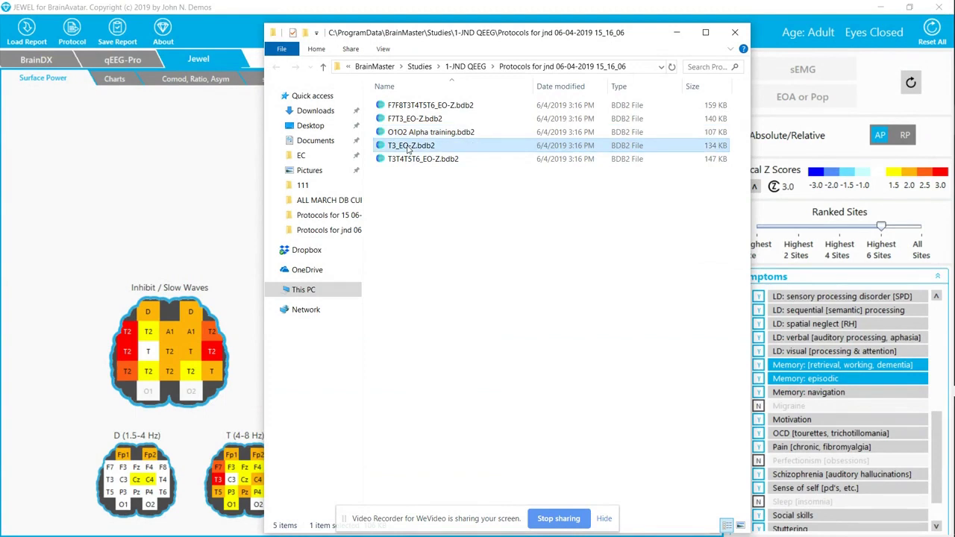
click(408, 148)
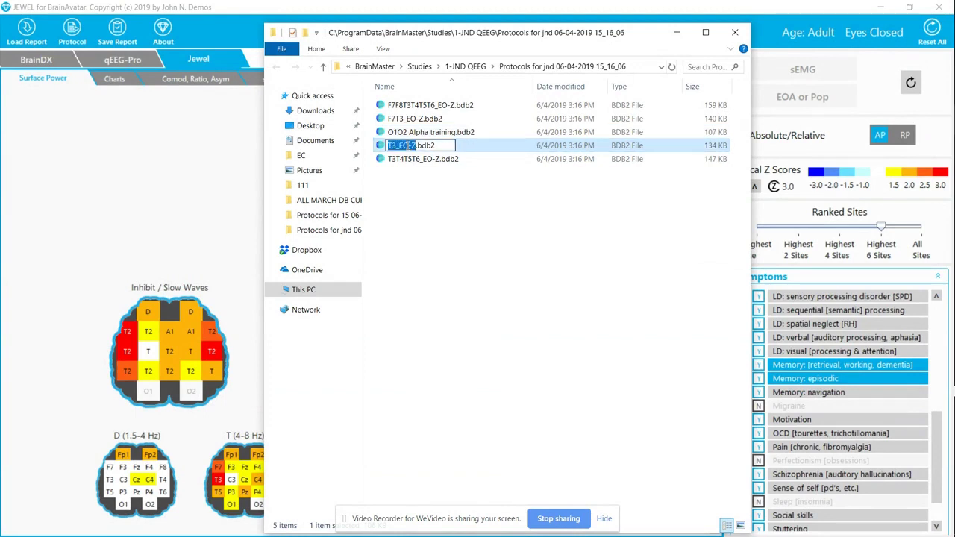
right_click(409, 146)
click(432, 180)
click(467, 281)
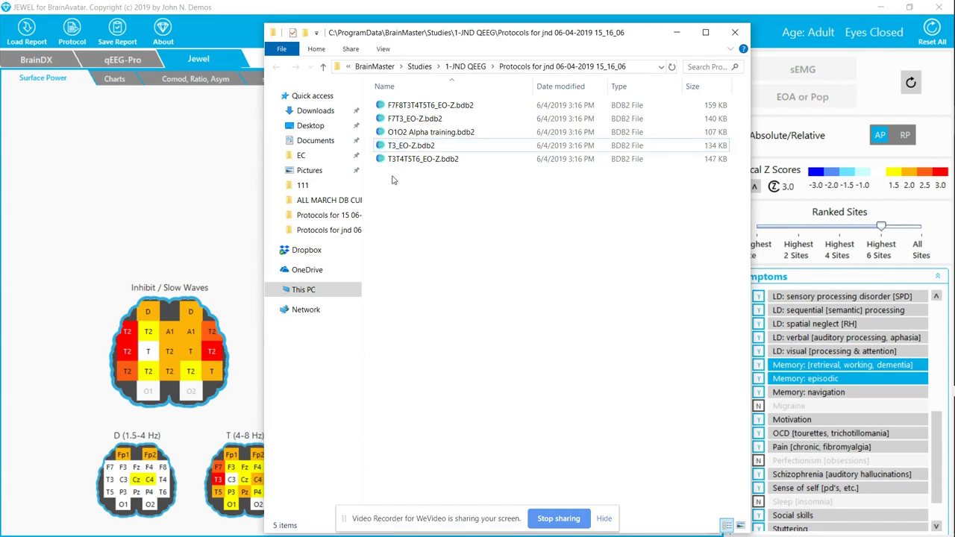
- Create a new study from T3_EO-Z.bdb2 with current settings, named "jnd" plus the copied name "T3_EO-Z"
click(382, 146)
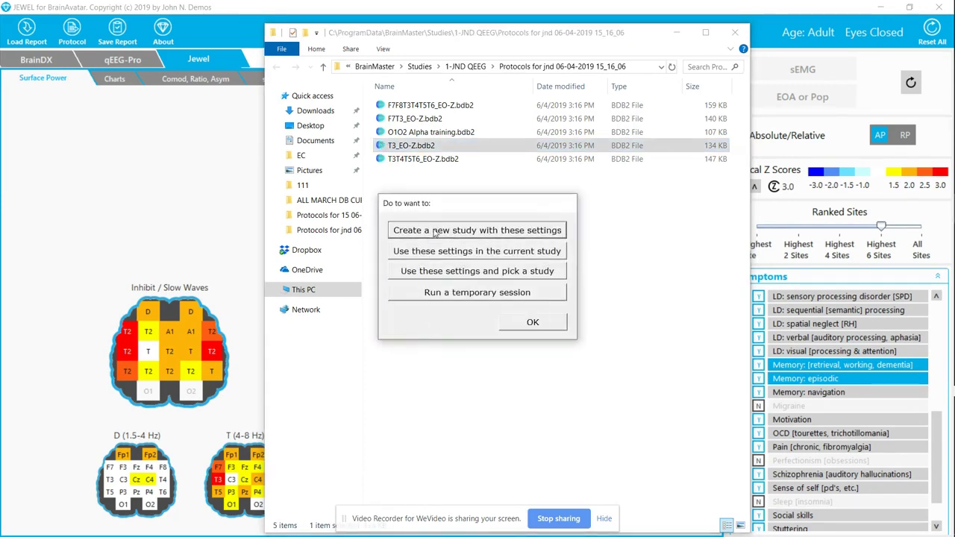
click(435, 230)
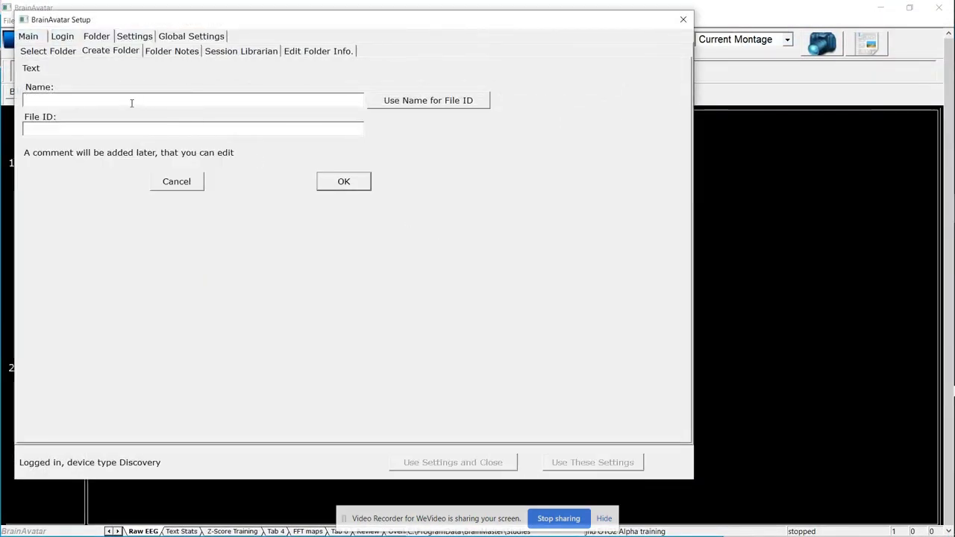
click(131, 103)
text(jnd)
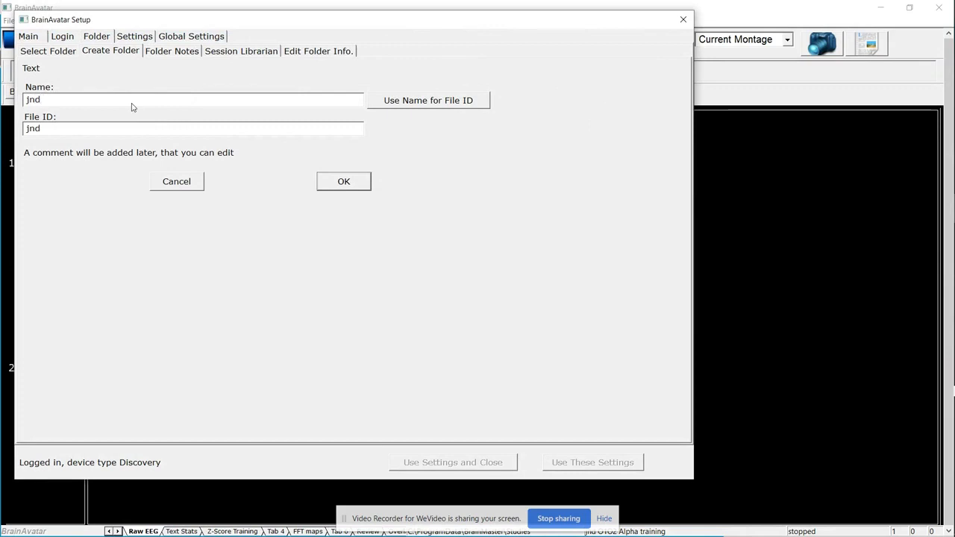
right_click(76, 101)
click(119, 152)
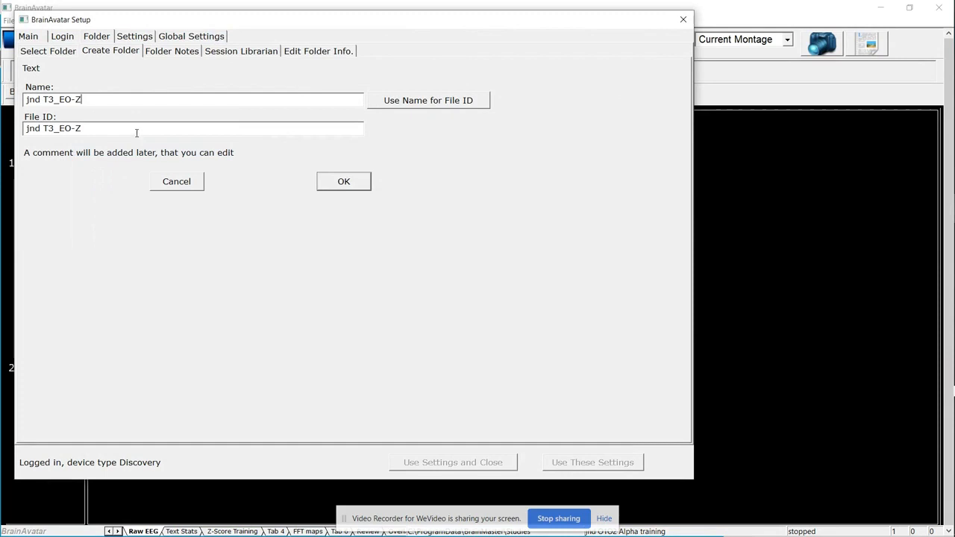
click(343, 181)
click(120, 182)
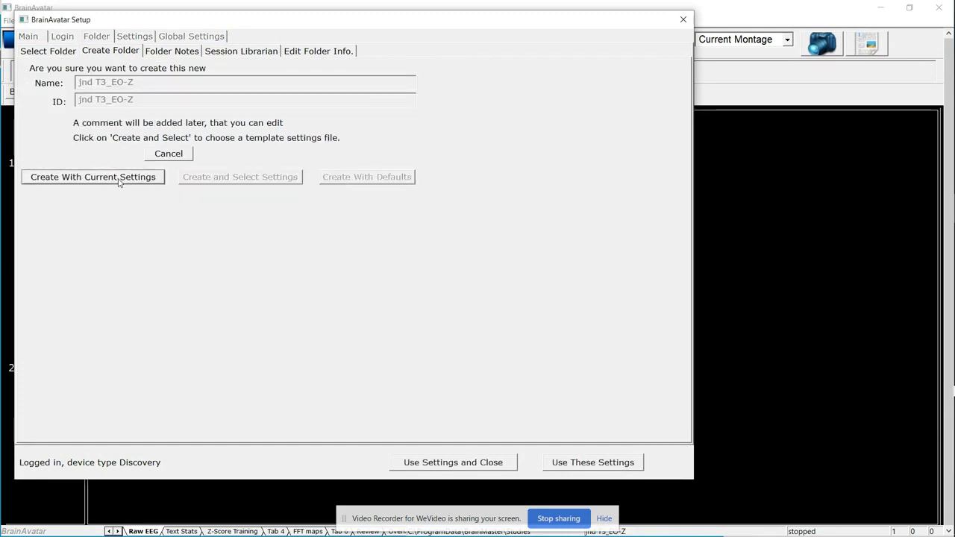
- Set the T3_EO-Z study's age to 44, apply its settings and close BrainAvatar
double_click(284, 187)
text(44)
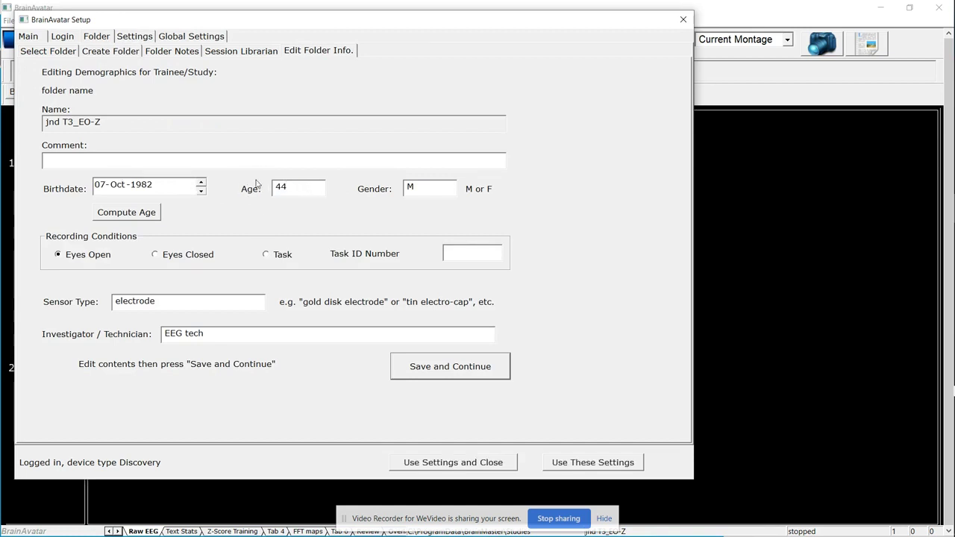
click(473, 464)
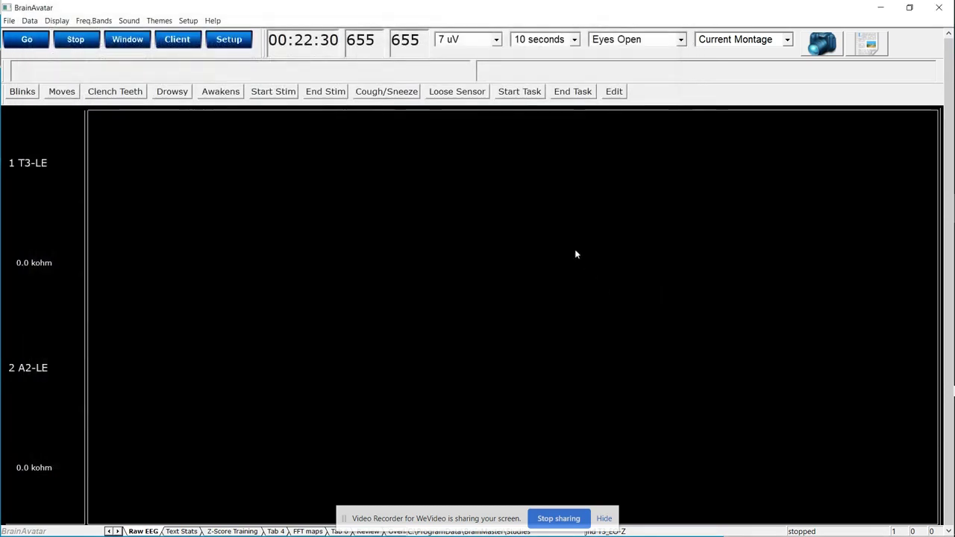
click(938, 9)
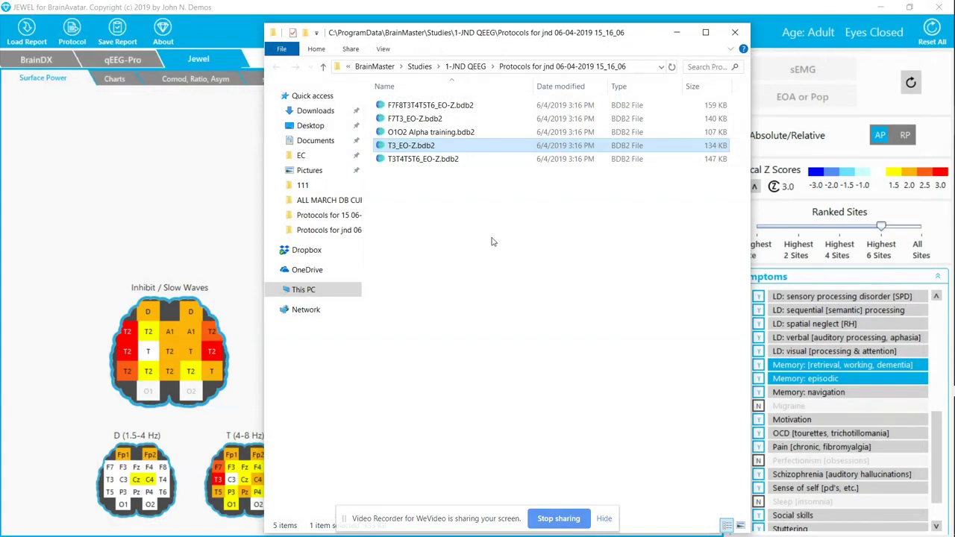
- Create a new study from T3T4T5T6_EO-Z.bdb2 with current settings, named "jnd T3T4F7F8"
click(380, 161)
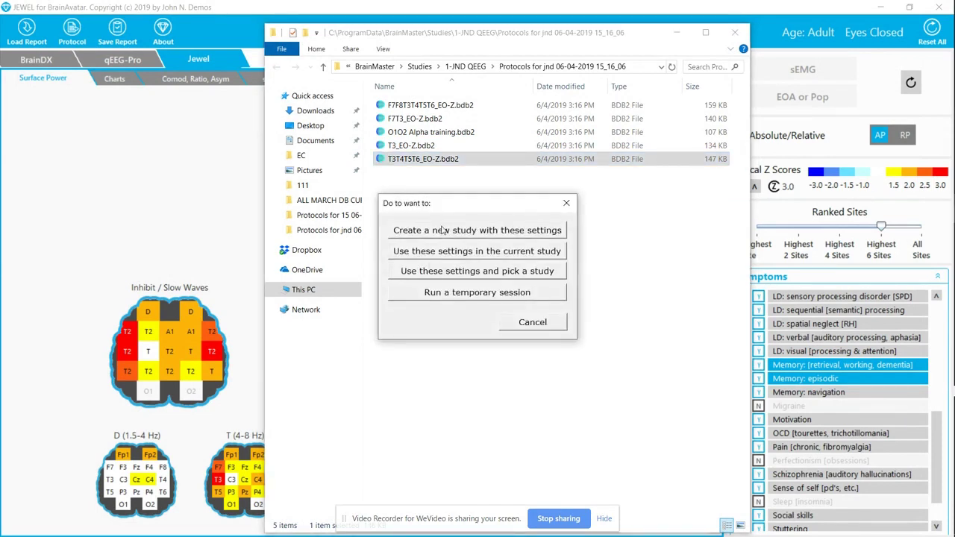
click(446, 233)
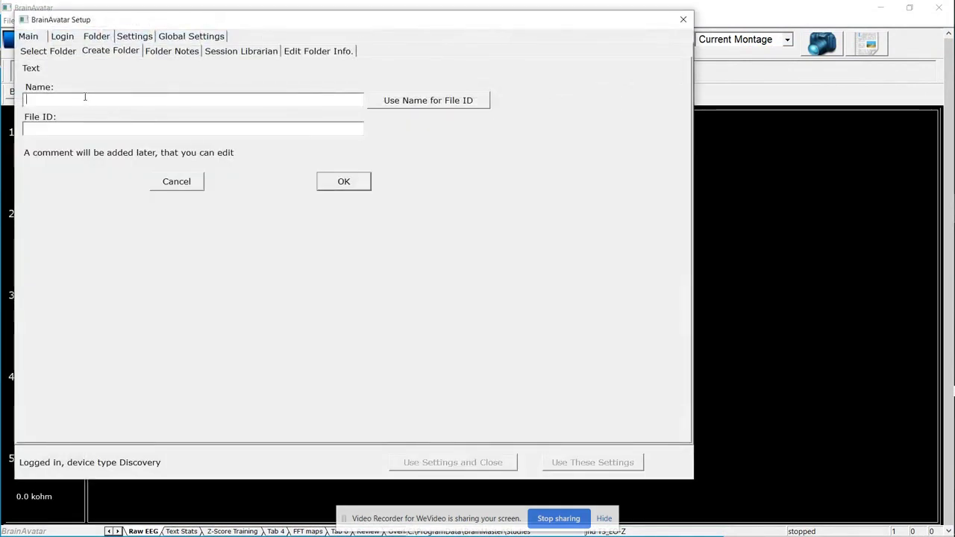
text(jnd T3T4)
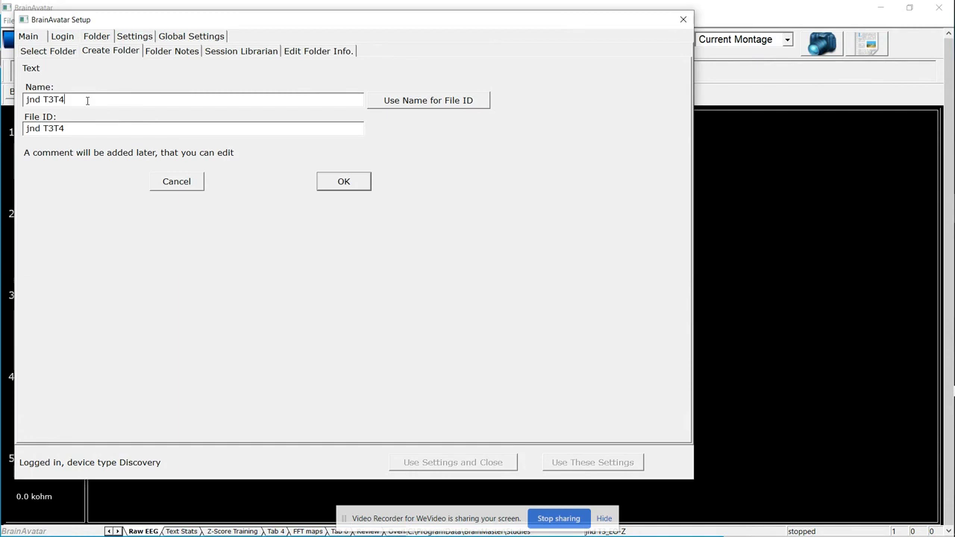
text(F7F8)
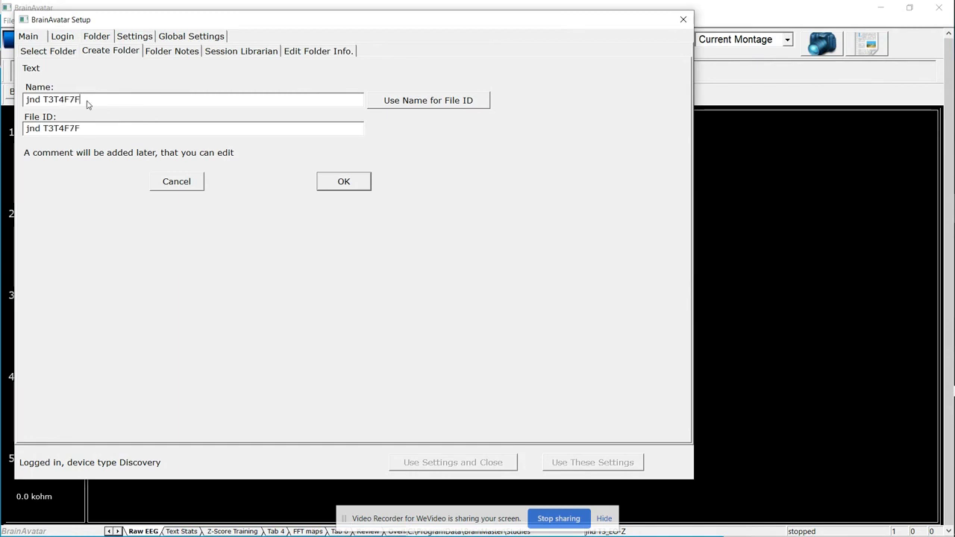
click(363, 187)
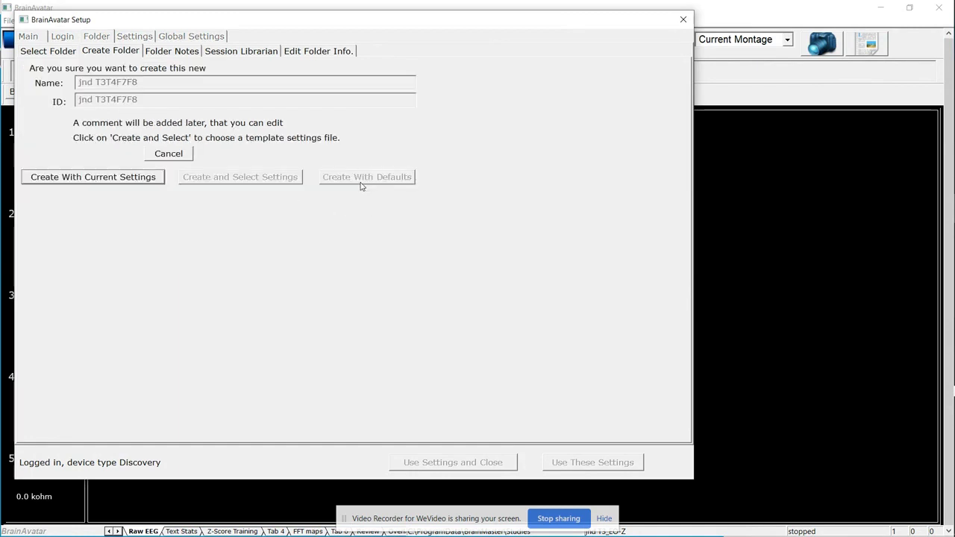
click(129, 177)
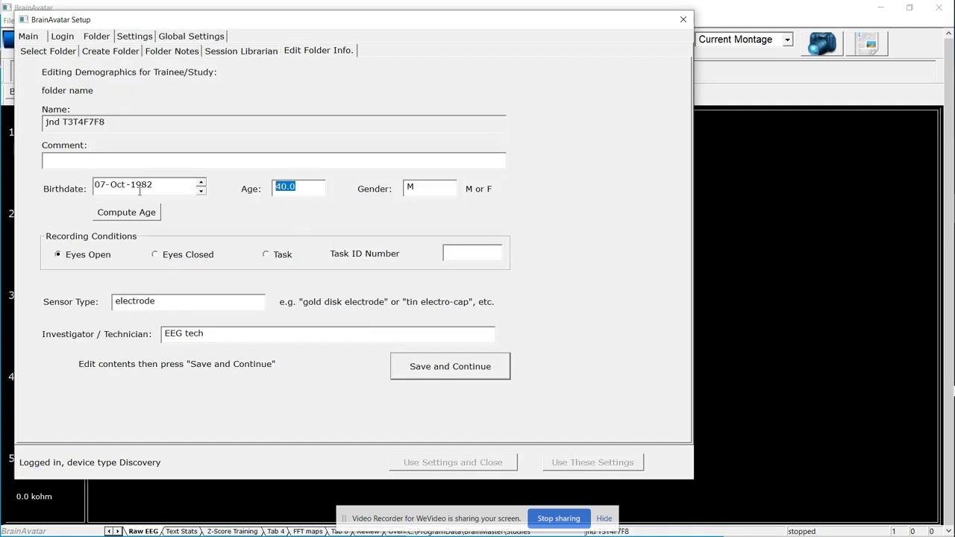
- Set the jnd T3T4F7F8 study's age to 44, apply its settings and close BrainAvatar
text(44)
click(453, 463)
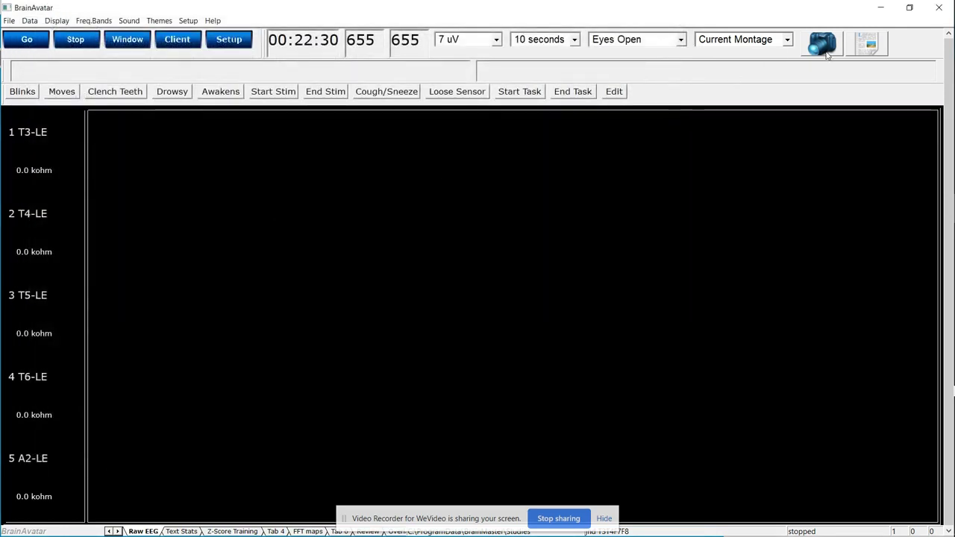
click(940, 8)
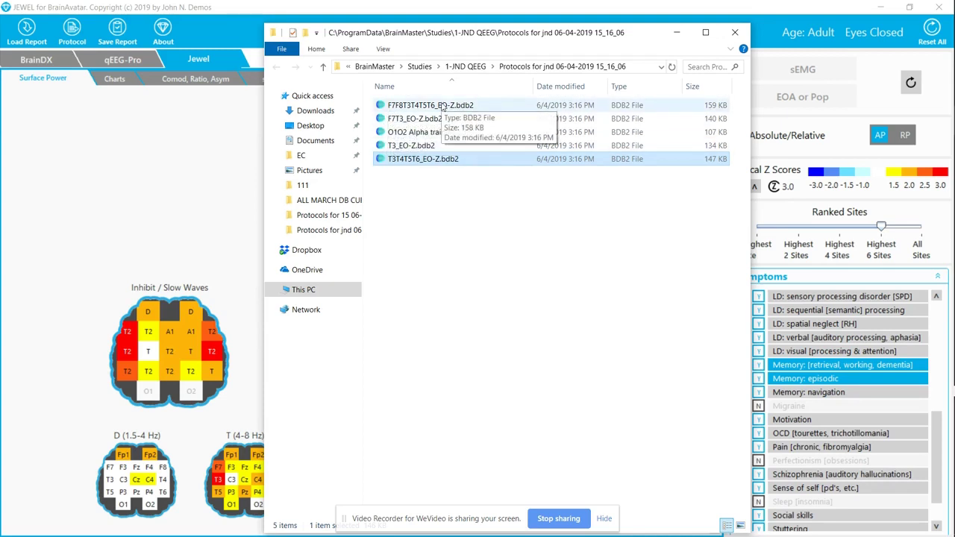
- Close the protocols folder and Jewel, and open the Avatar Studies folder sorted with the most recently modified folders first
click(735, 34)
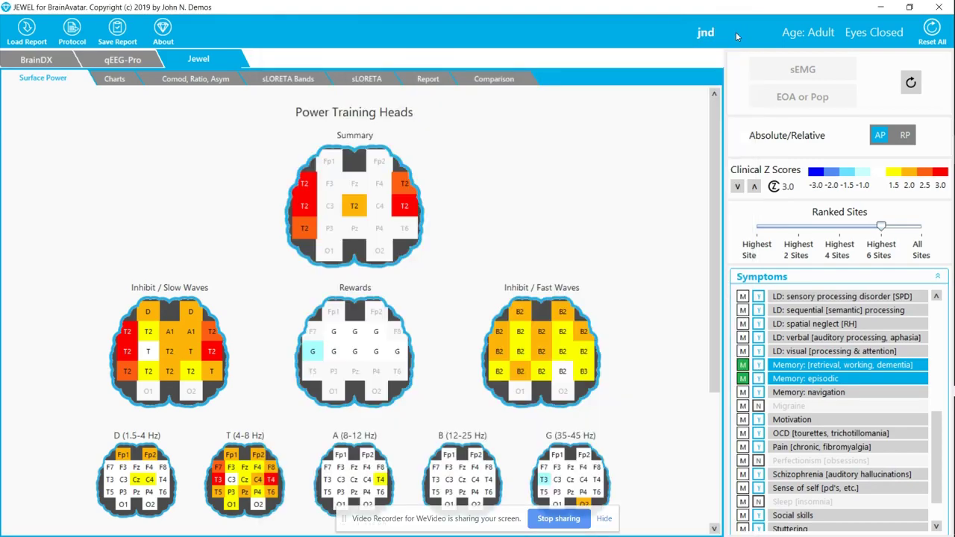
click(939, 7)
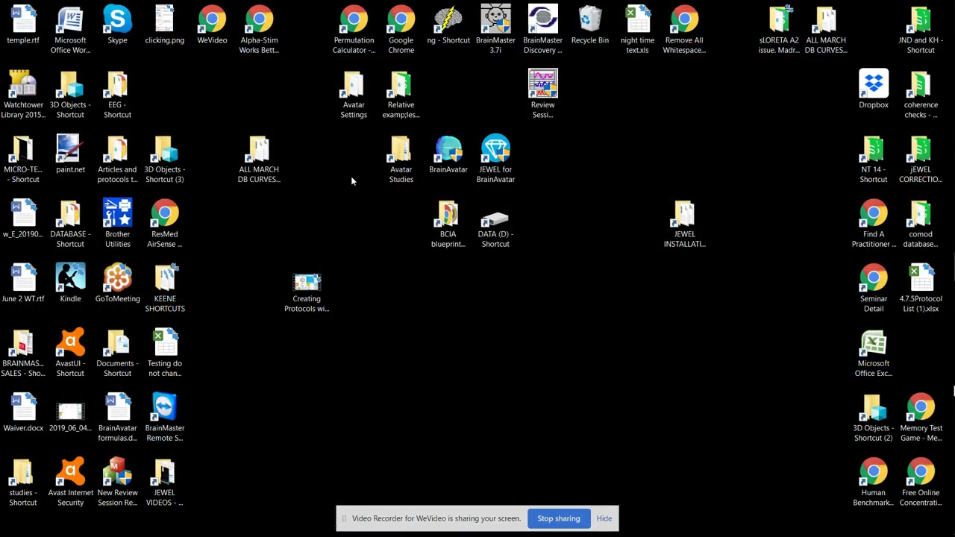
double_click(401, 153)
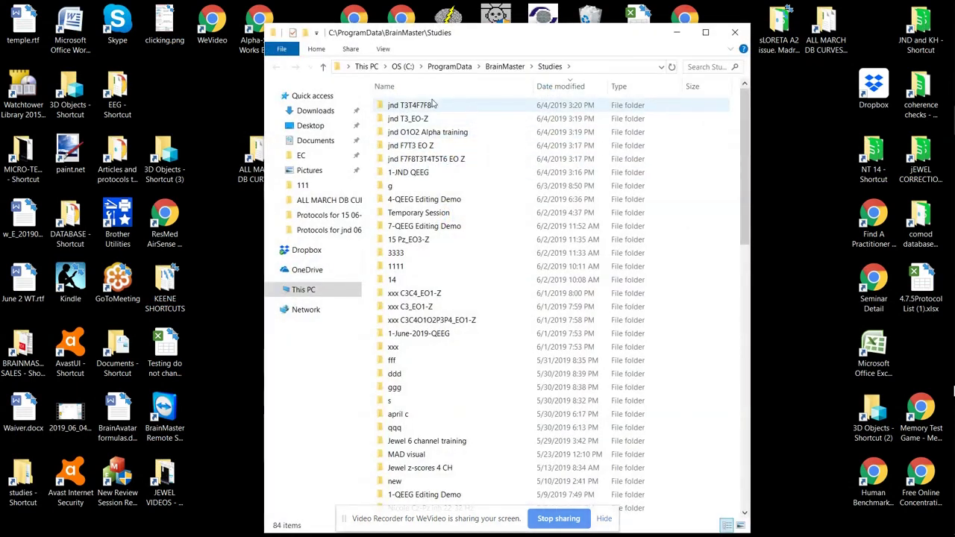
click(561, 87)
click(563, 86)
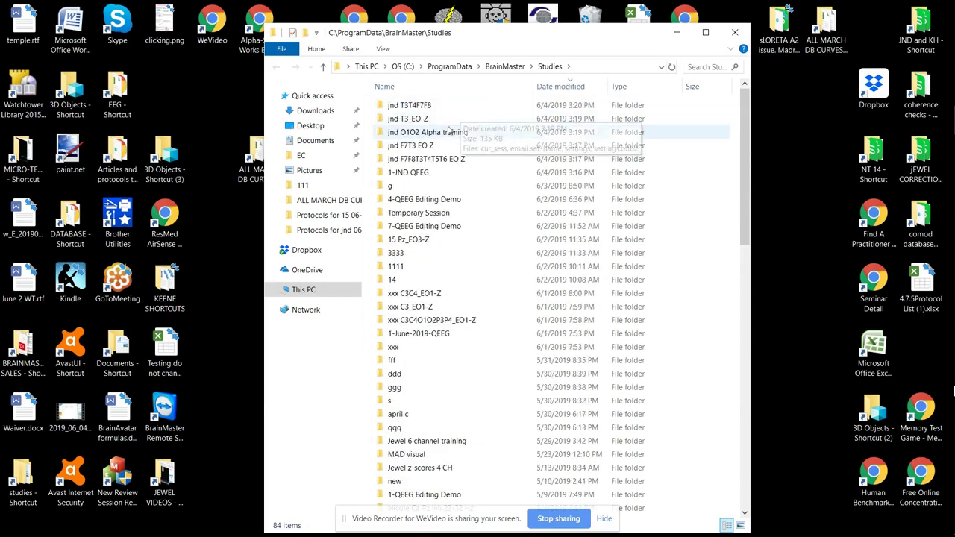
- Check the protocol files saved inside the 1-JND QEEG study folder and return to the Studies folder
double_click(420, 177)
double_click(422, 107)
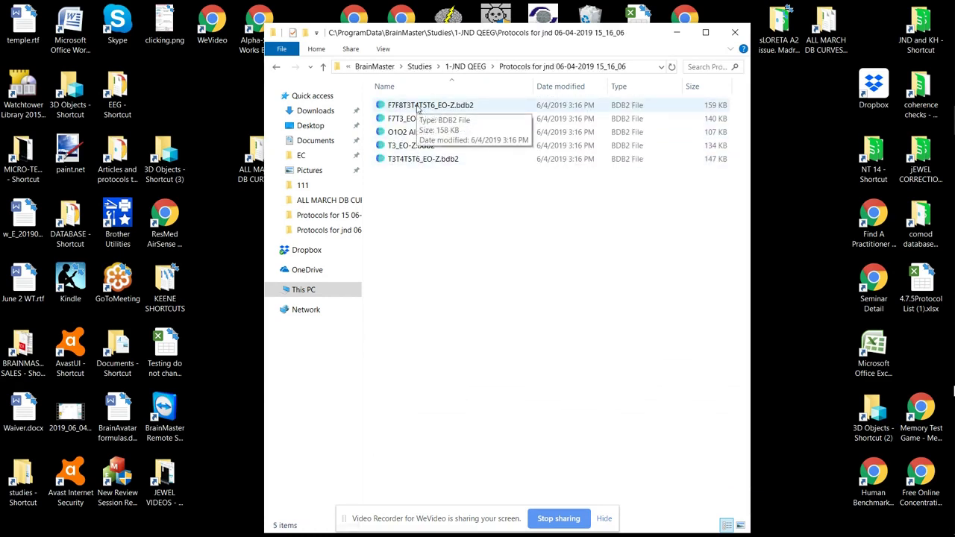
click(323, 66)
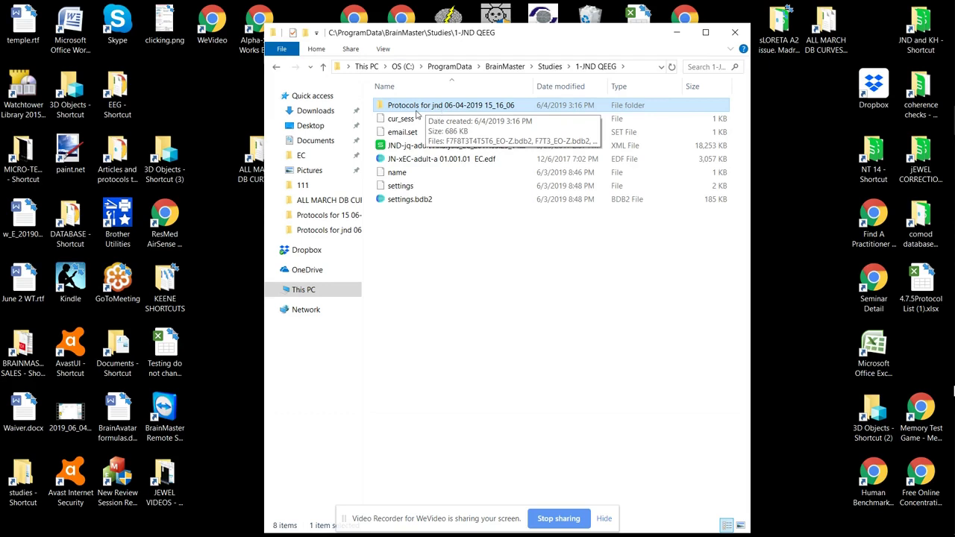
click(323, 66)
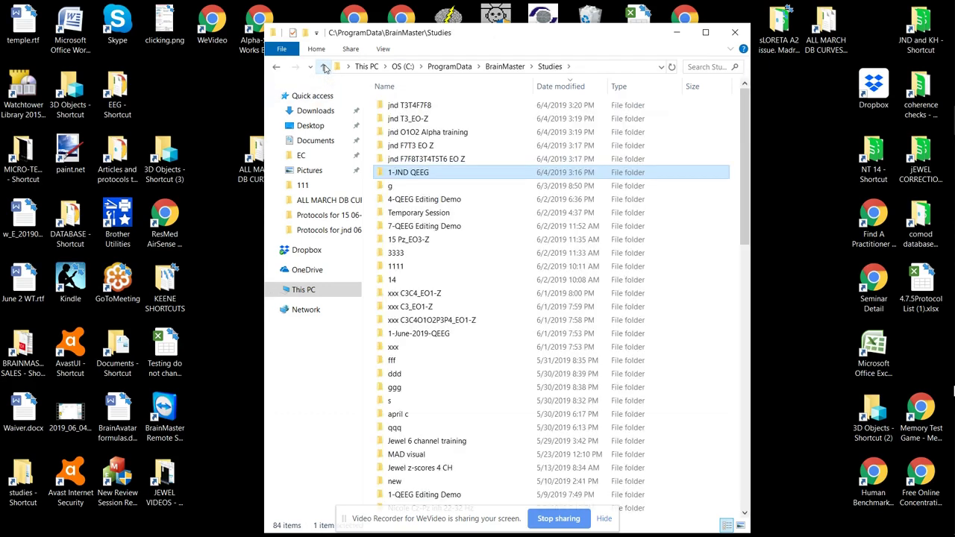
- Review the newly created jnd study folders, from jnd T3T4F7F8 to jnd F7F8T3T4T5T6 EO Z, and close the Studies folder
click(434, 109)
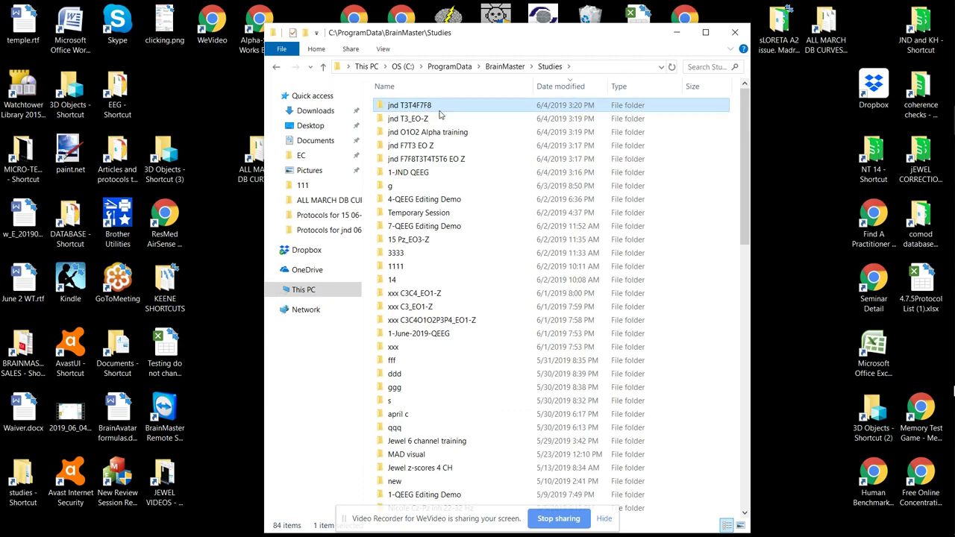
click(431, 147)
click(437, 161)
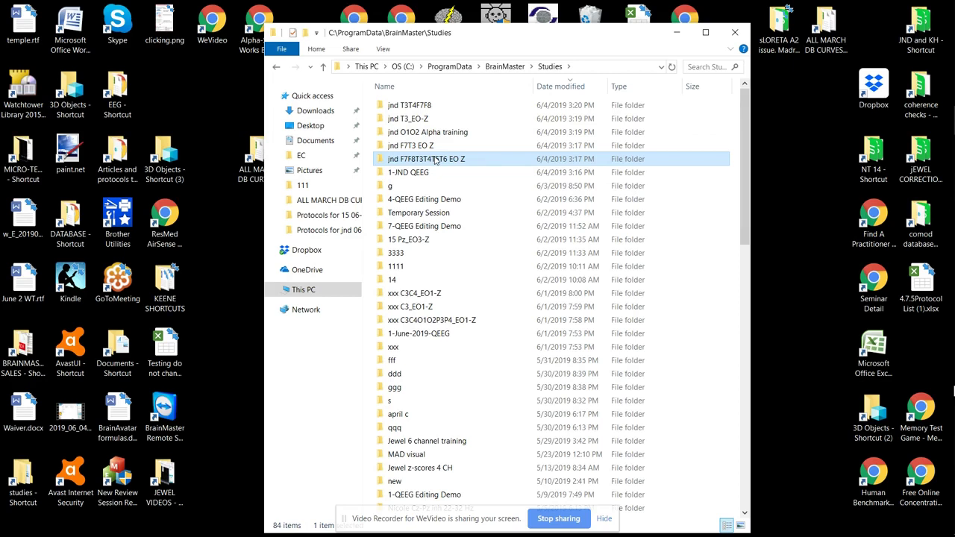
click(733, 35)
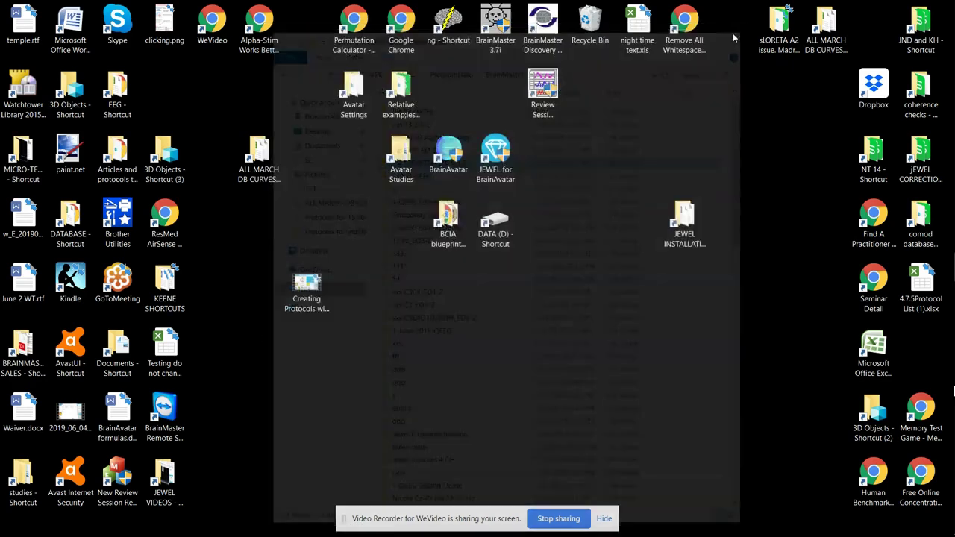
- Launch BrainAvatar and open its folder selection with the studies sorted by creation date
click(455, 151)
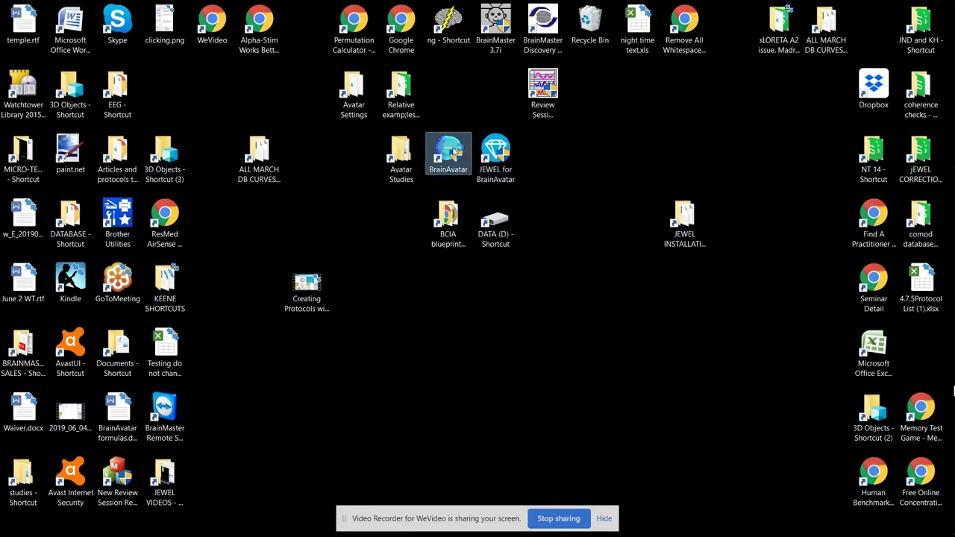
double_click(455, 151)
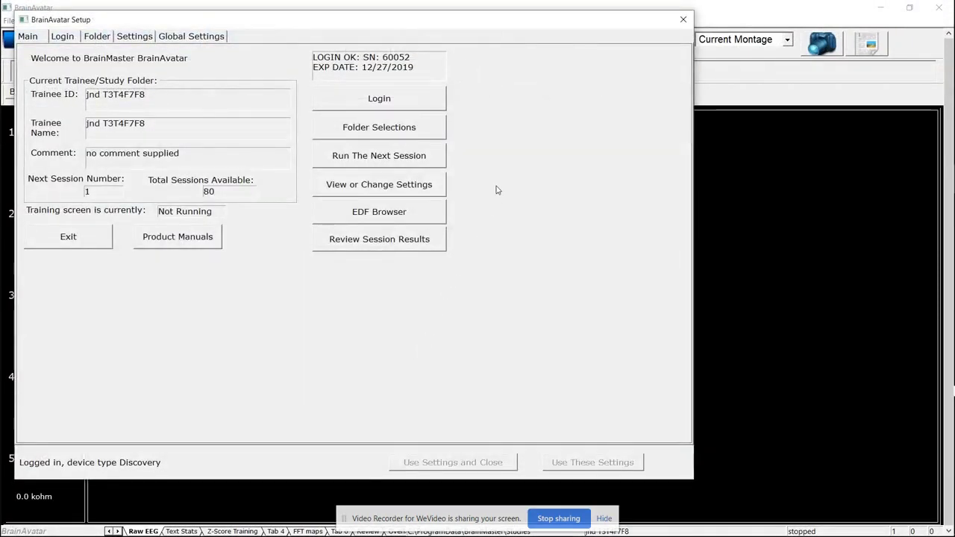
click(384, 132)
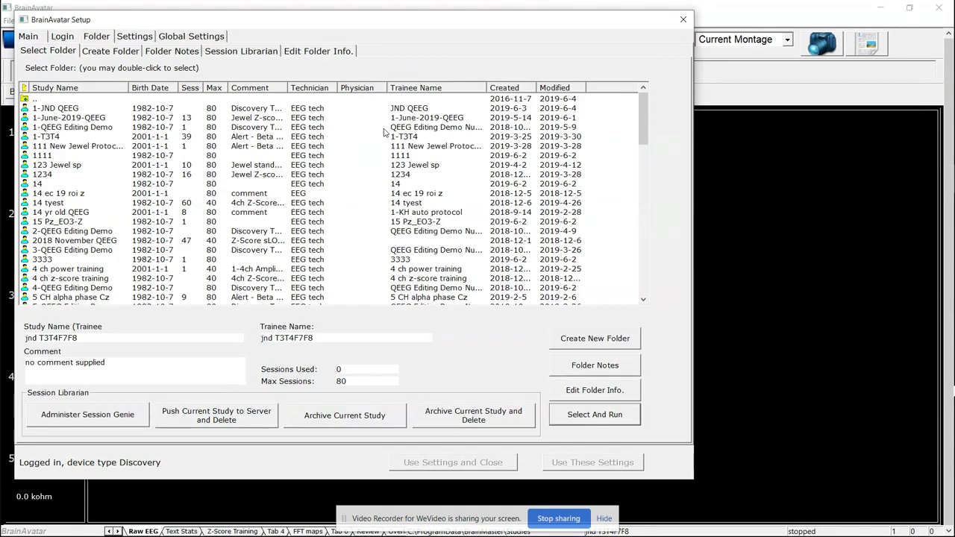
click(500, 90)
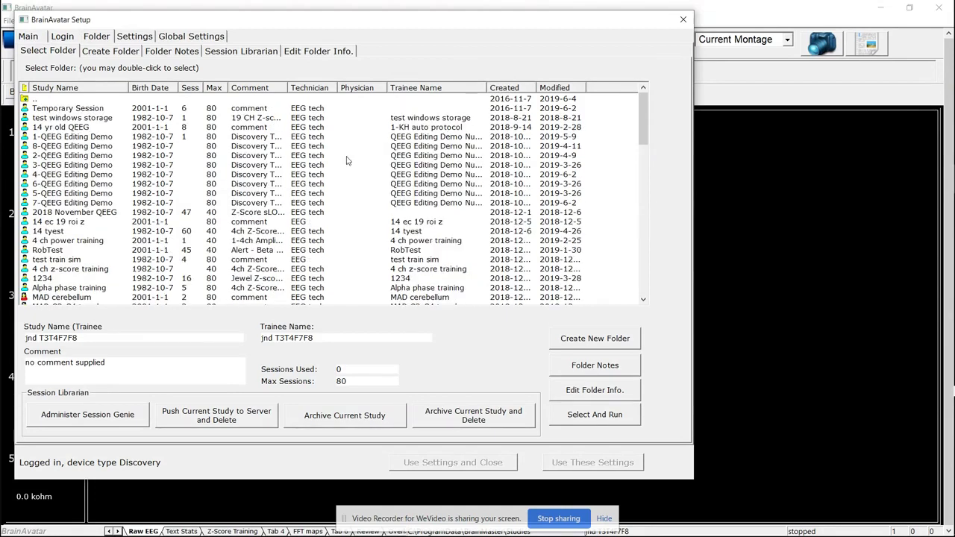
- Select the study jnd F7F8T3T4T5T6 EO Z among the newest studies and run it
scroll(347, 161, down, 7)
scroll(181, 237, down, 15)
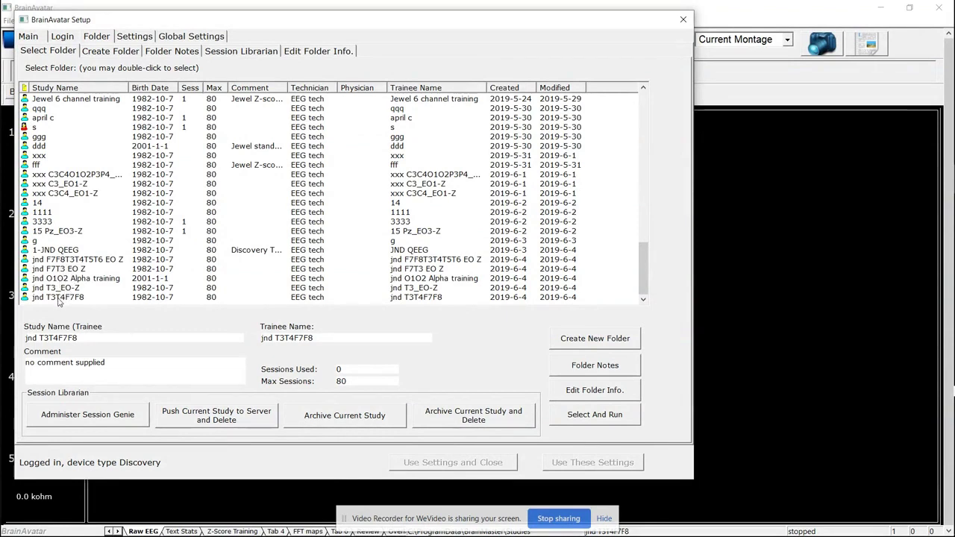
click(56, 259)
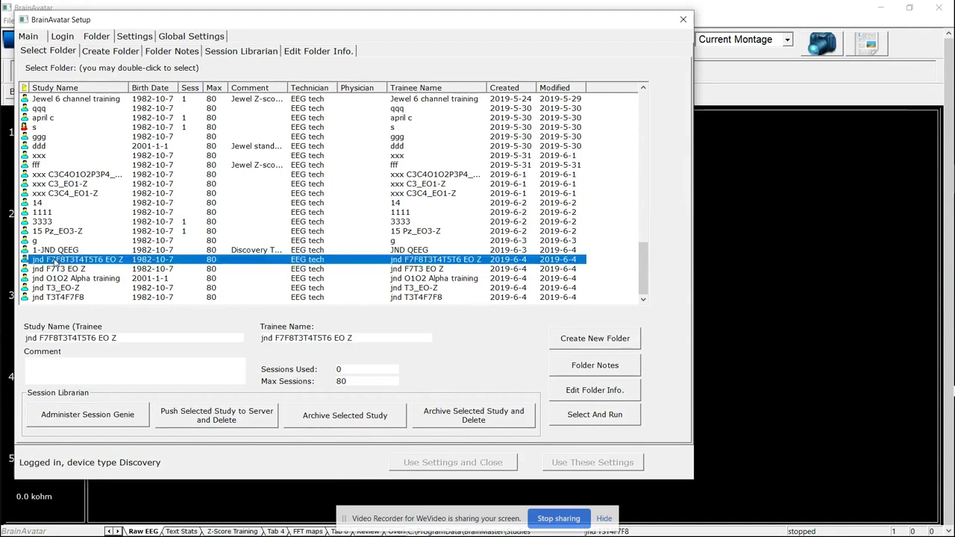
click(593, 416)
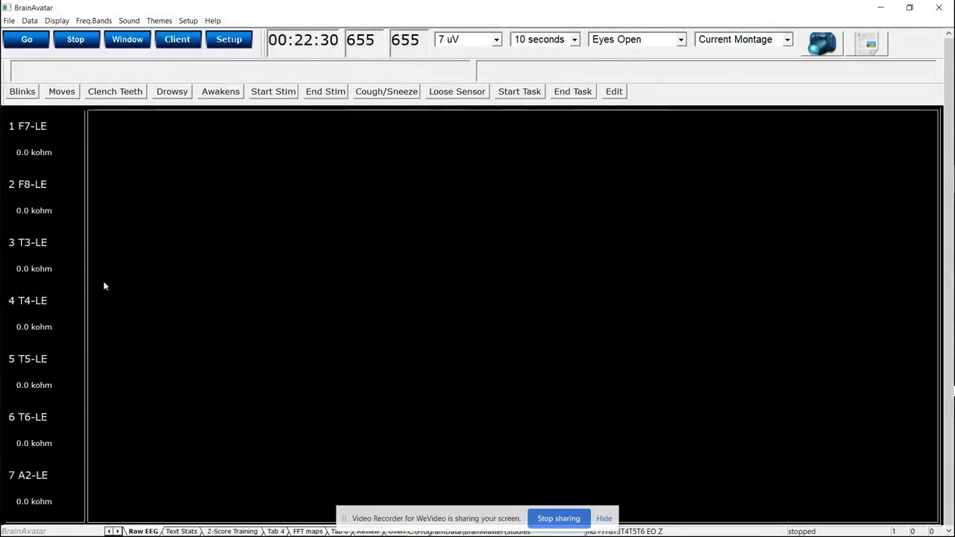
- Examine the study's text statistics and raw EEG channels, and close BrainAvatar
click(191, 531)
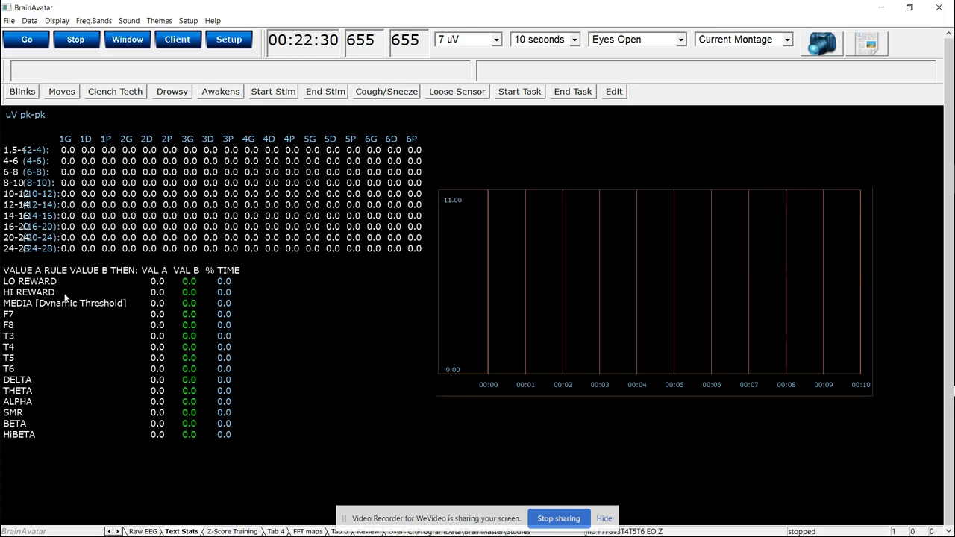
click(145, 531)
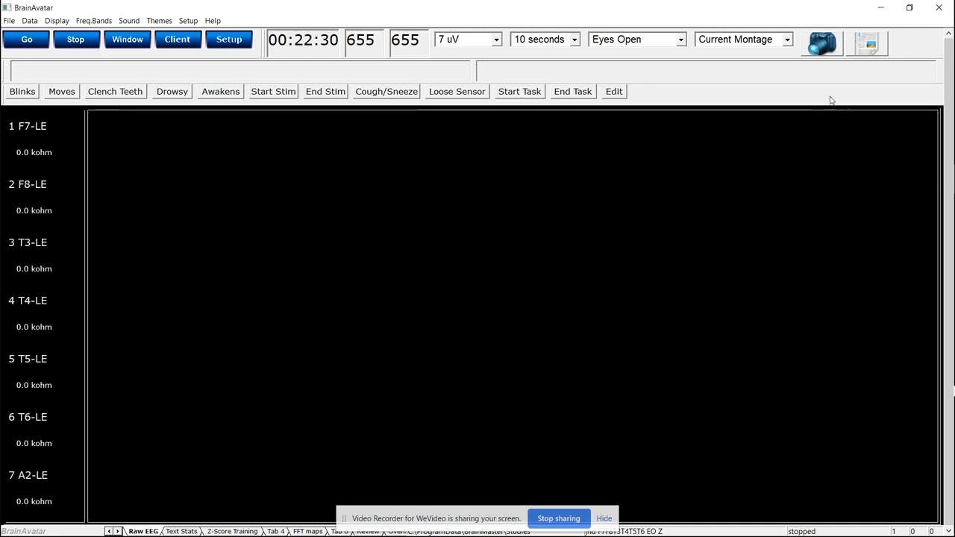
click(939, 8)
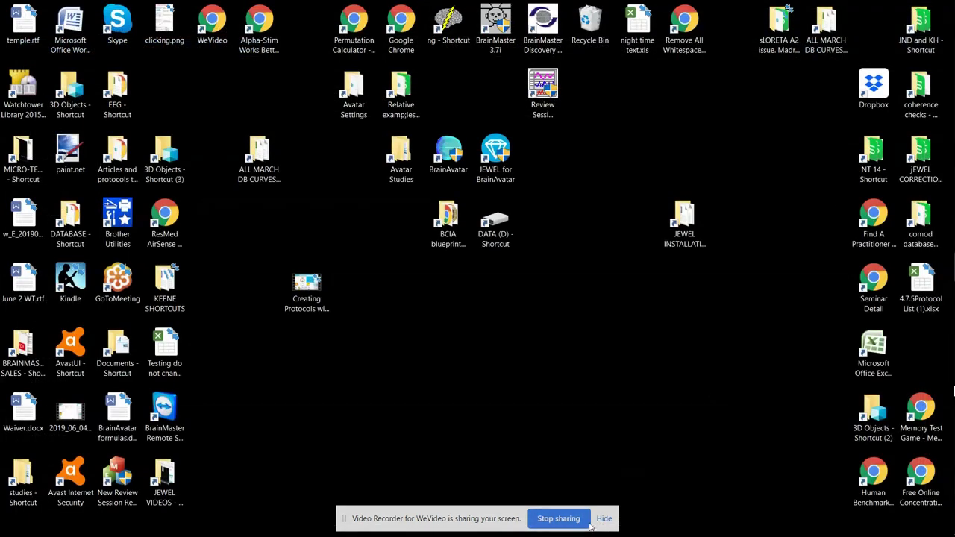